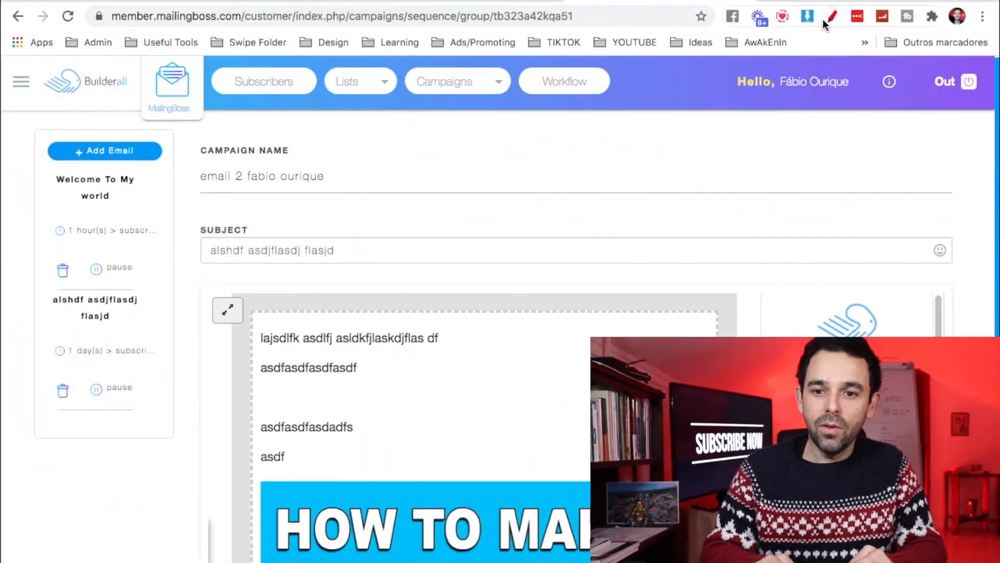
Circle the campaign's list of sequence emails with the red pen, mark the emails within it, and clear the drawing
click(832, 18)
mouse_move(37, 138)
mouse_down()
mouse_move(16, 166)
mouse_move(7, 277)
mouse_move(28, 416)
mouse_move(42, 438)
mouse_move(142, 445)
mouse_move(193, 323)
mouse_move(73, 124)
mouse_up()
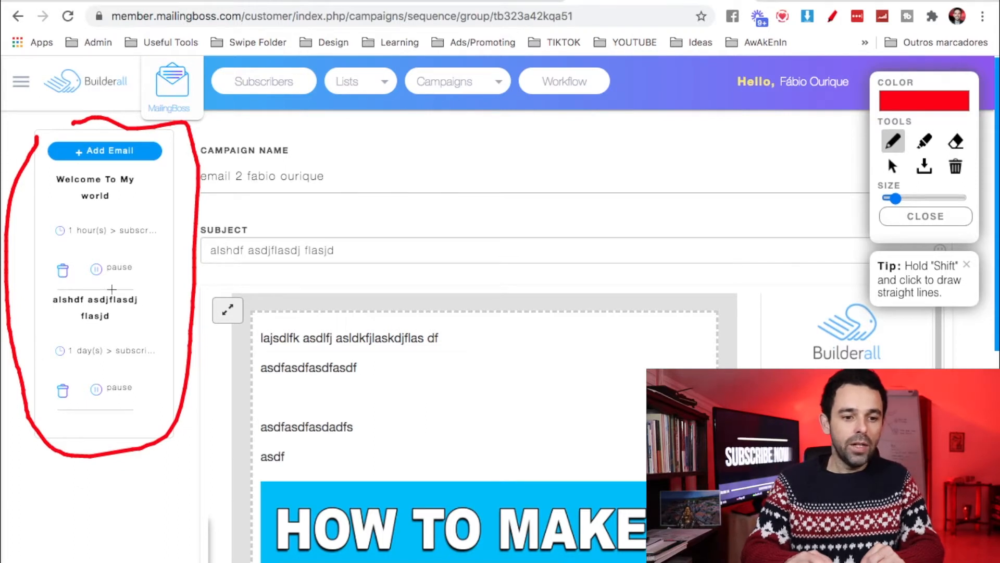
mouse_move(160, 271)
mouse_down()
mouse_move(25, 286)
mouse_move(194, 293)
mouse_move(95, 264)
mouse_up()
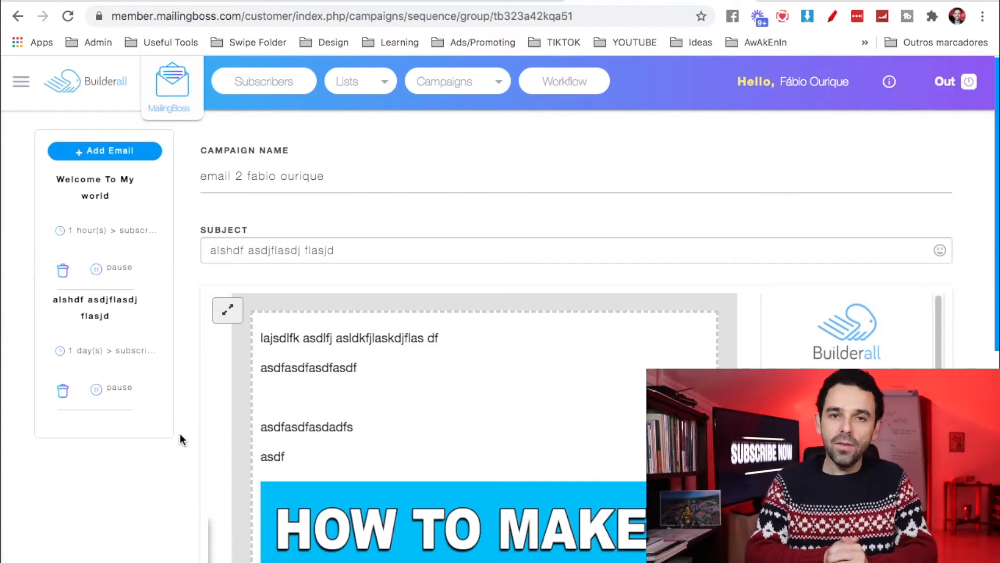
click(832, 16)
mouse_move(50, 284)
mouse_down()
mouse_move(21, 343)
mouse_move(143, 382)
mouse_move(102, 334)
mouse_move(26, 346)
mouse_move(113, 360)
mouse_up()
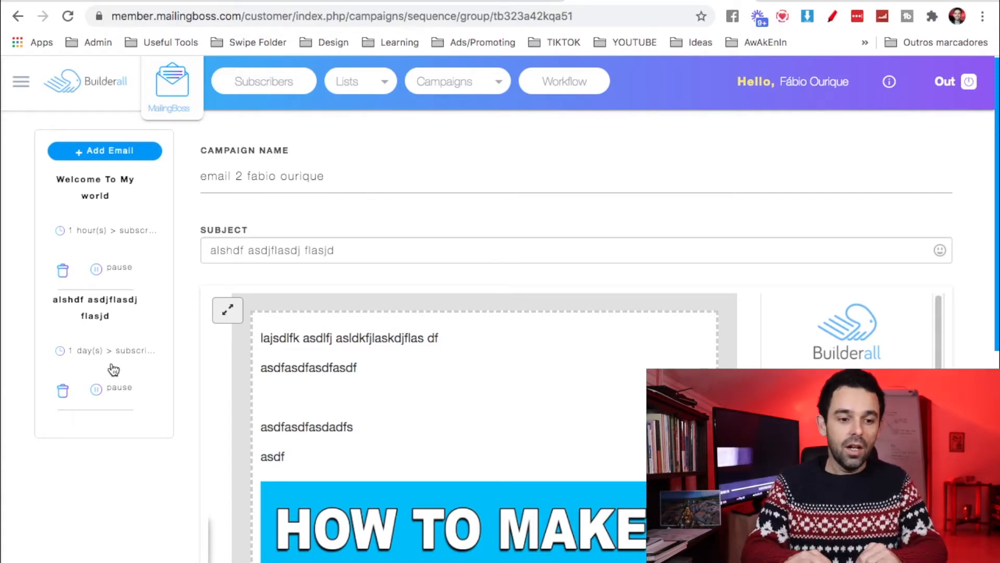
click(178, 456)
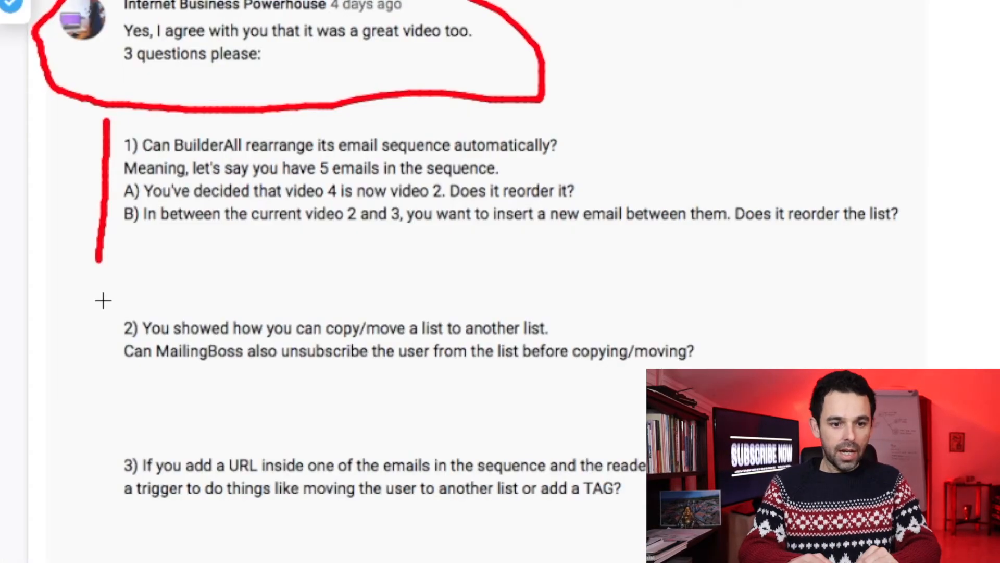
Mark question 2 of the viewer's comment with a vertical red line beside its text
drag(101, 299, 101, 392)
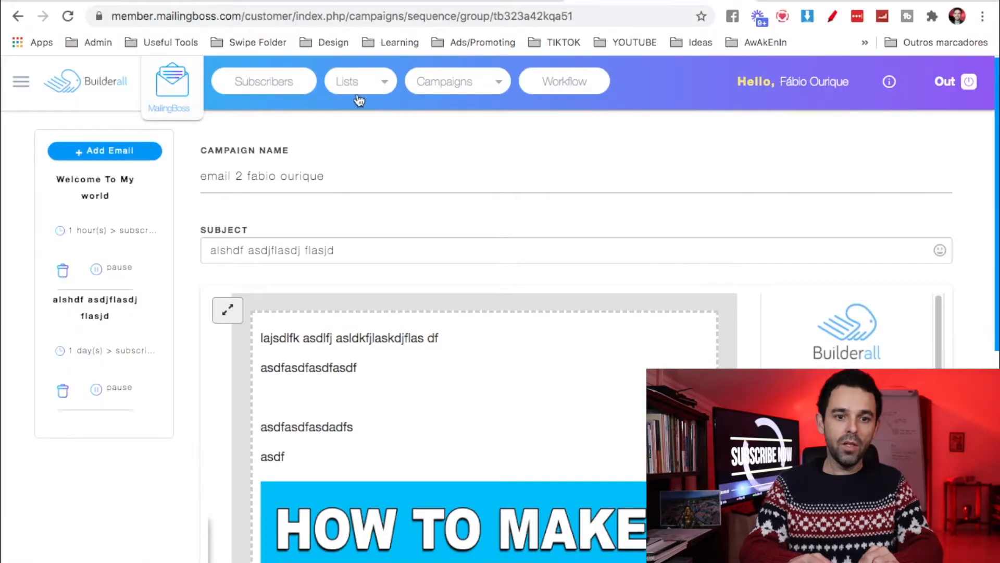
Go to the overview of mailing lists and open the Medica Mais Gratis list for editing
click(356, 88)
click(353, 95)
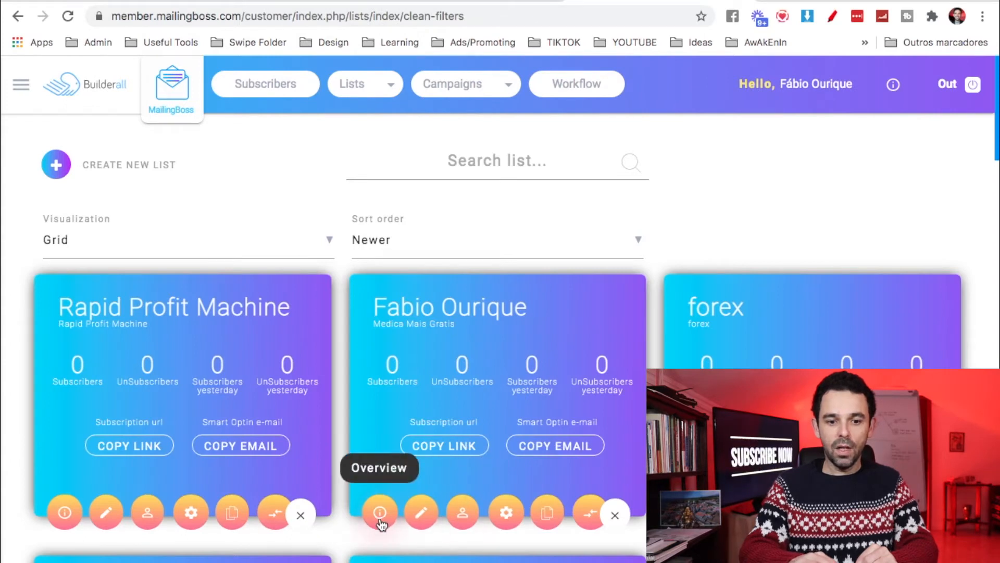
click(421, 513)
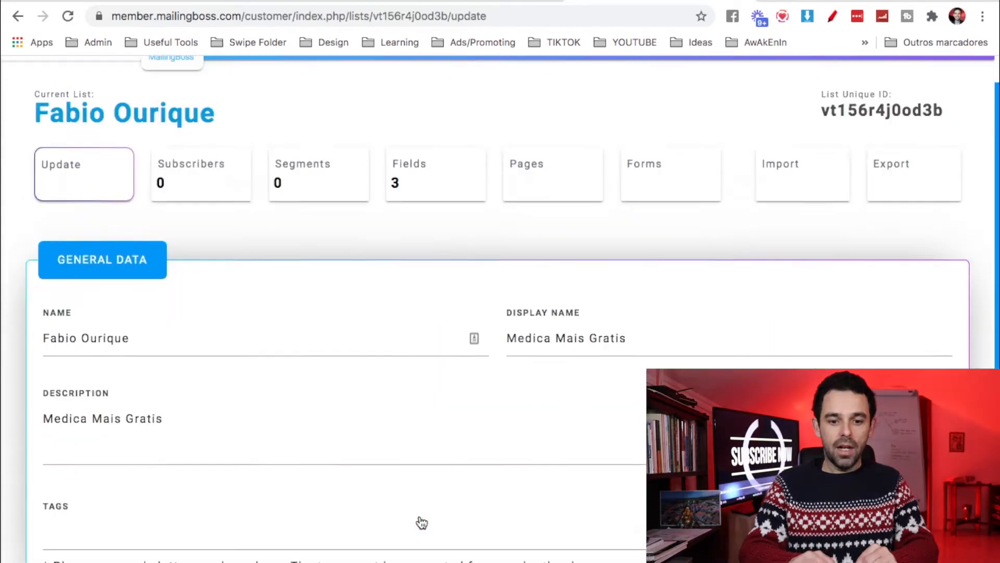
scroll(419, 523, down, 3)
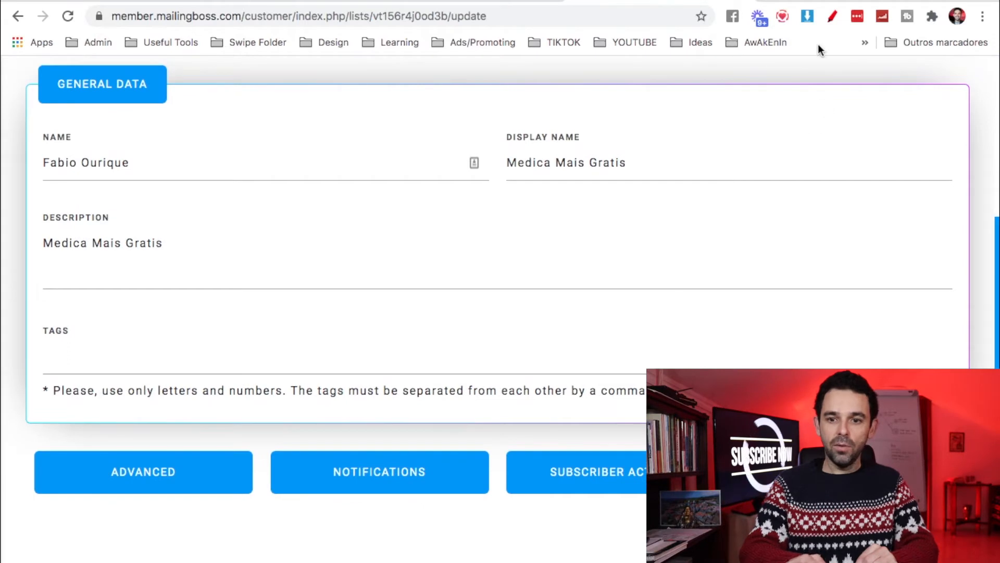
Outline the Subscriber Actions option in red, clear the drawing, and open the list's subscriber actions
click(832, 18)
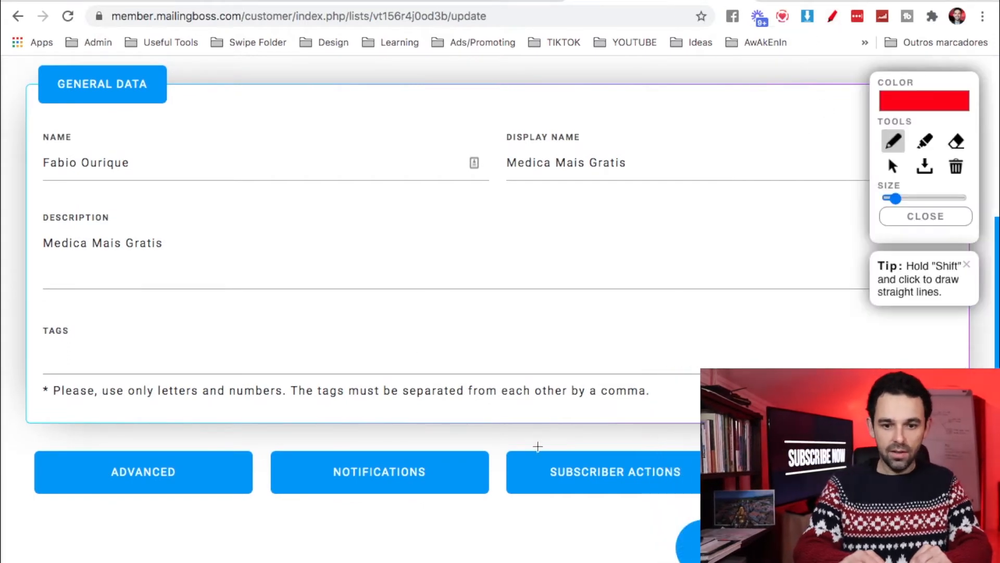
mouse_move(549, 443)
mouse_down()
mouse_move(500, 441)
mouse_move(496, 513)
mouse_move(724, 517)
mouse_move(625, 433)
mouse_move(534, 431)
mouse_up()
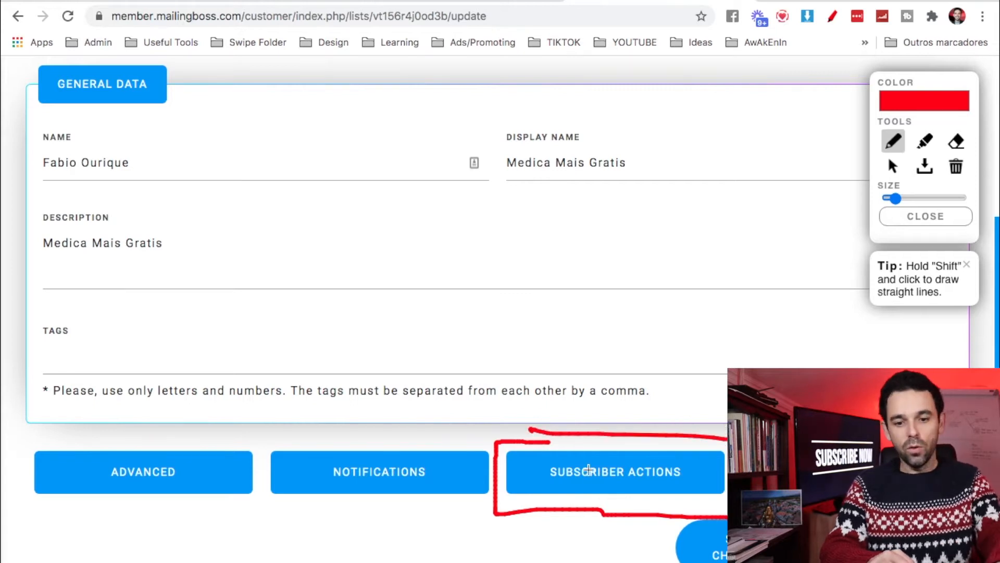
key(Escape)
click(590, 472)
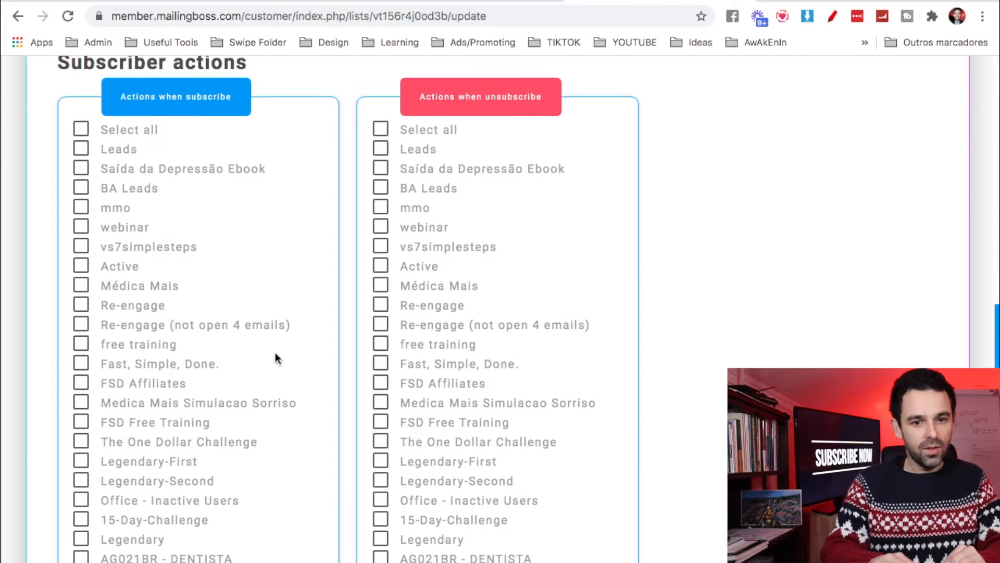
Select mmo, FSD Affiliates, Re-engage (not open 4 emails) and Médica Mais as the actions when someone subscribes
scroll(221, 378, up, 2)
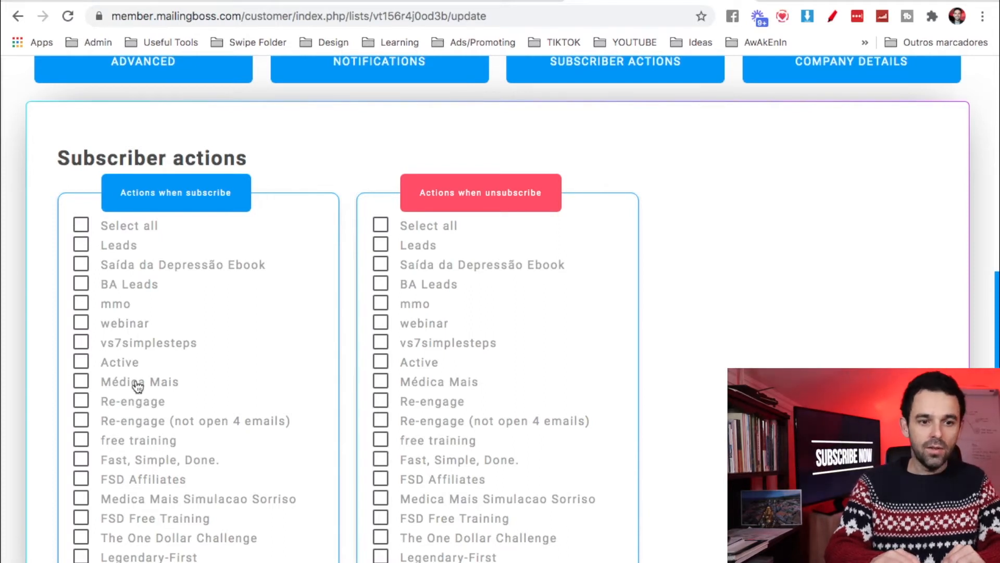
scroll(137, 385, up, 1)
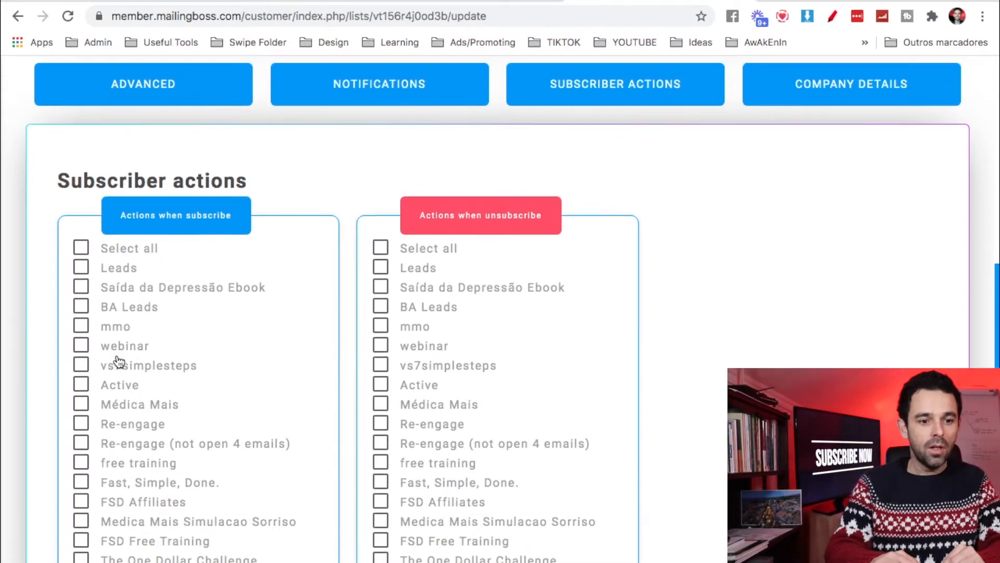
click(82, 326)
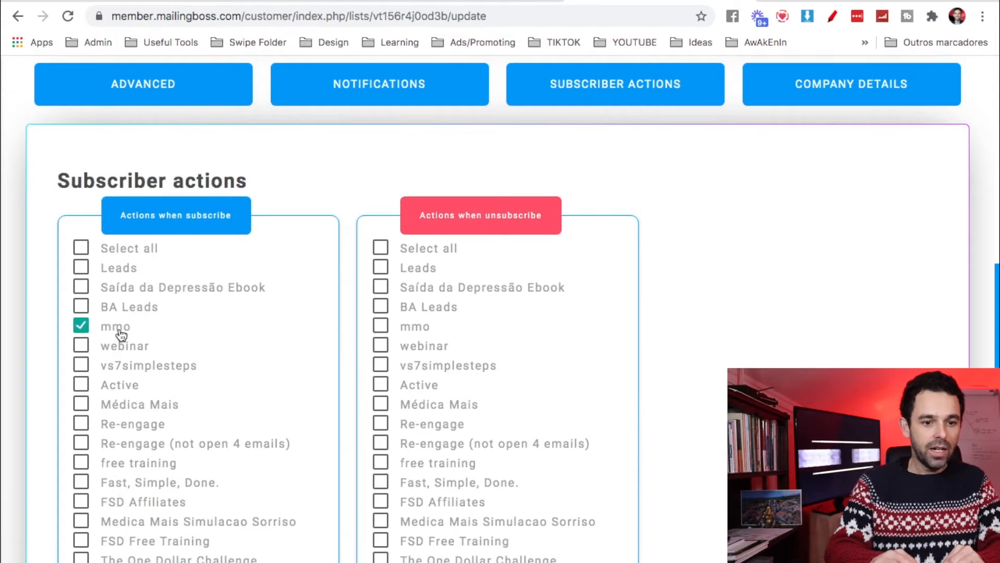
scroll(121, 335, up, 3)
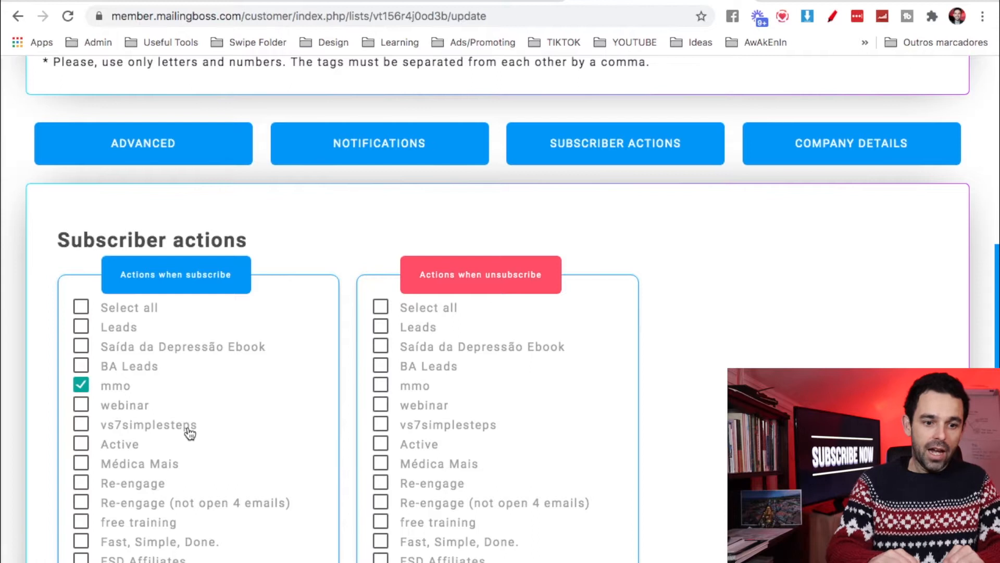
scroll(189, 433, down, 4)
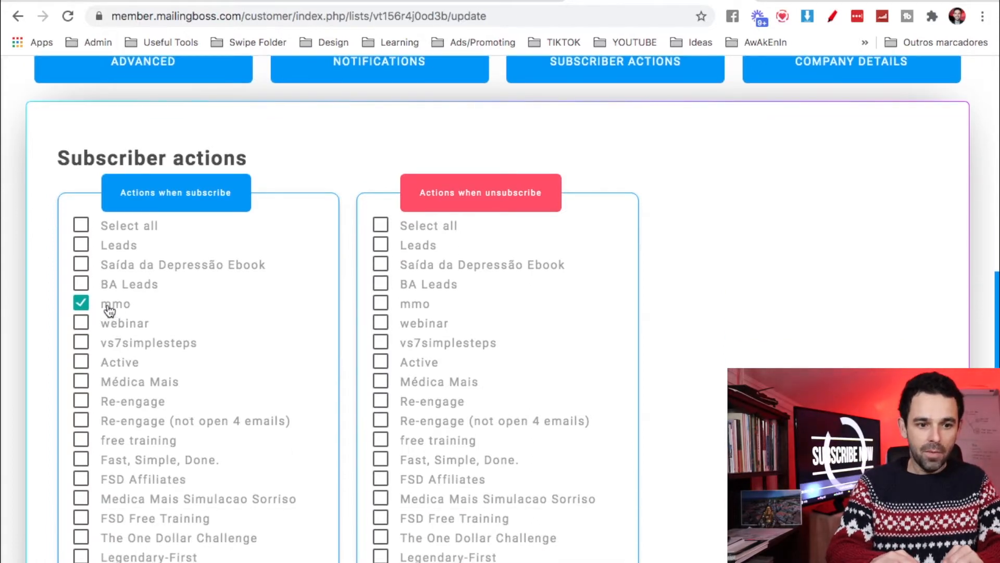
click(82, 478)
click(82, 420)
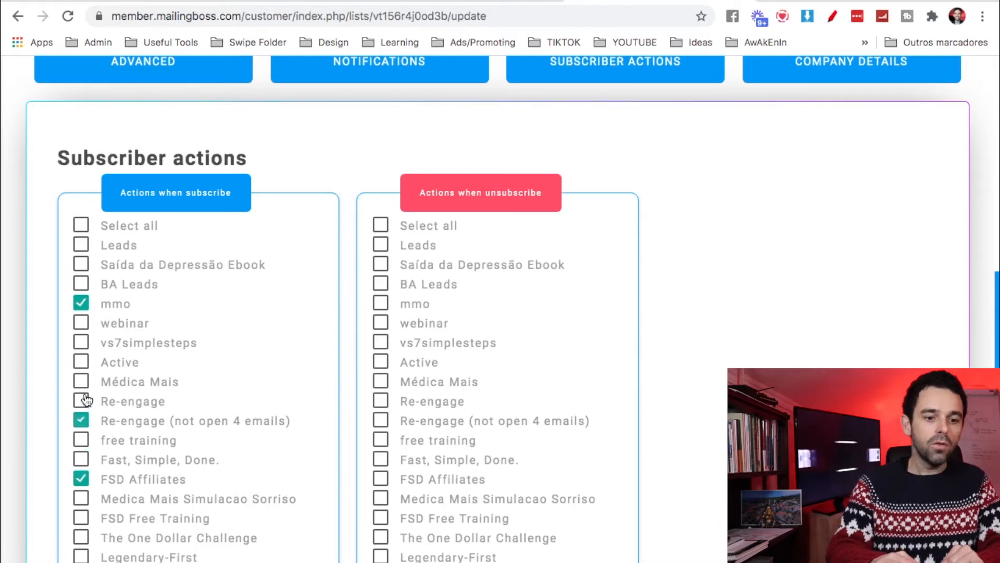
click(82, 382)
scroll(186, 458, down, 10)
scroll(698, 531, up, 10)
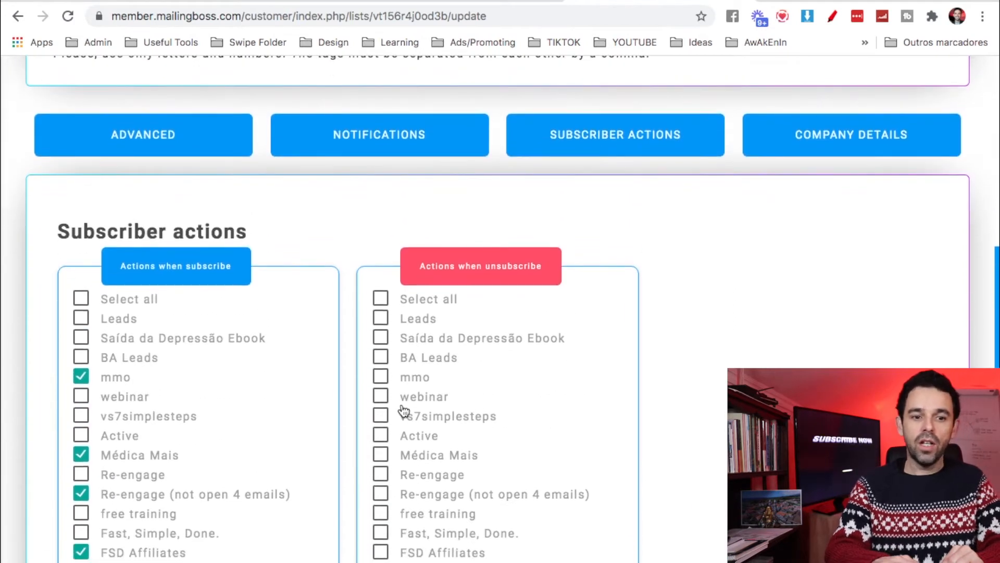
Outline the explanation below the subscribe actions in red, review the unsubscribe actions beside it, and stop drawing
scroll(383, 414, down, 7)
scroll(383, 417, down, 1)
click(832, 16)
mouse_move(57, 449)
mouse_down()
mouse_move(56, 557)
mouse_move(357, 558)
mouse_move(339, 436)
mouse_move(63, 440)
mouse_up()
scroll(535, 365, up, 7)
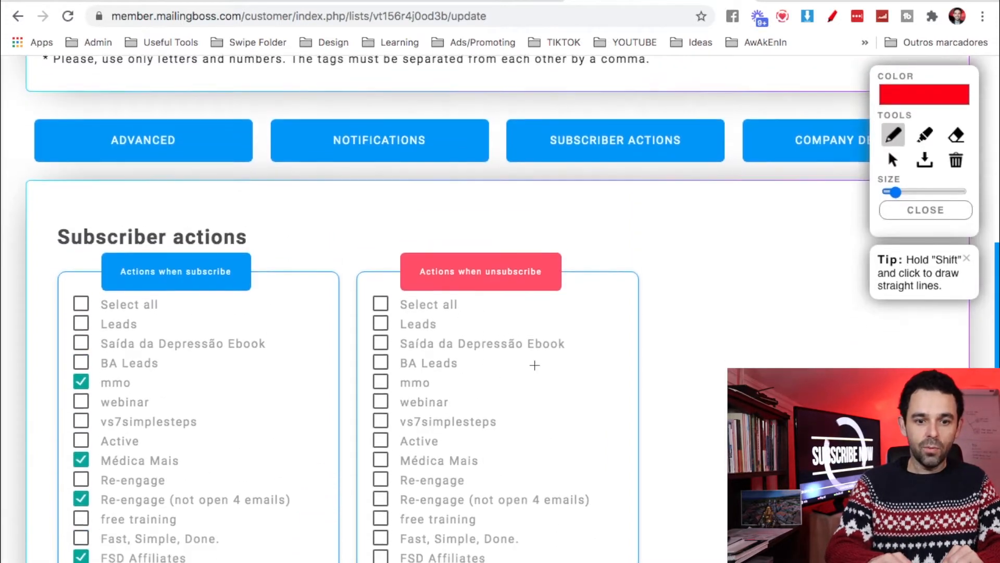
scroll(535, 365, down, 2)
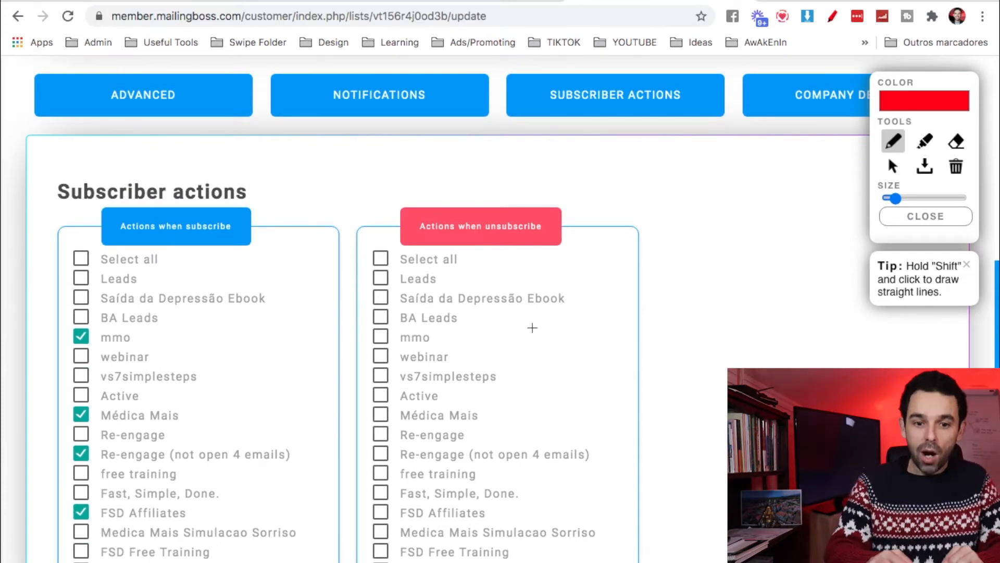
scroll(501, 351, down, 1)
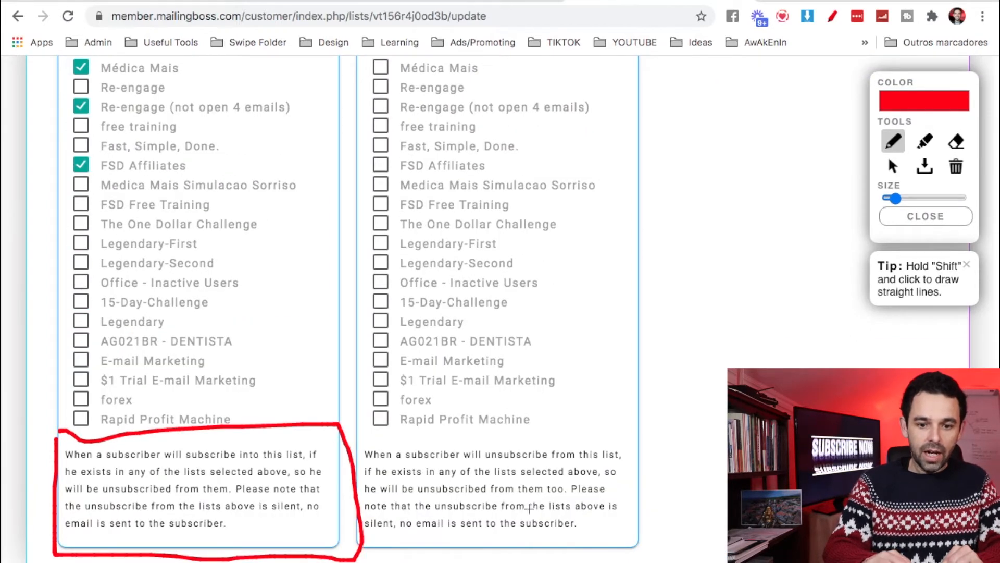
scroll(529, 509, up, 6)
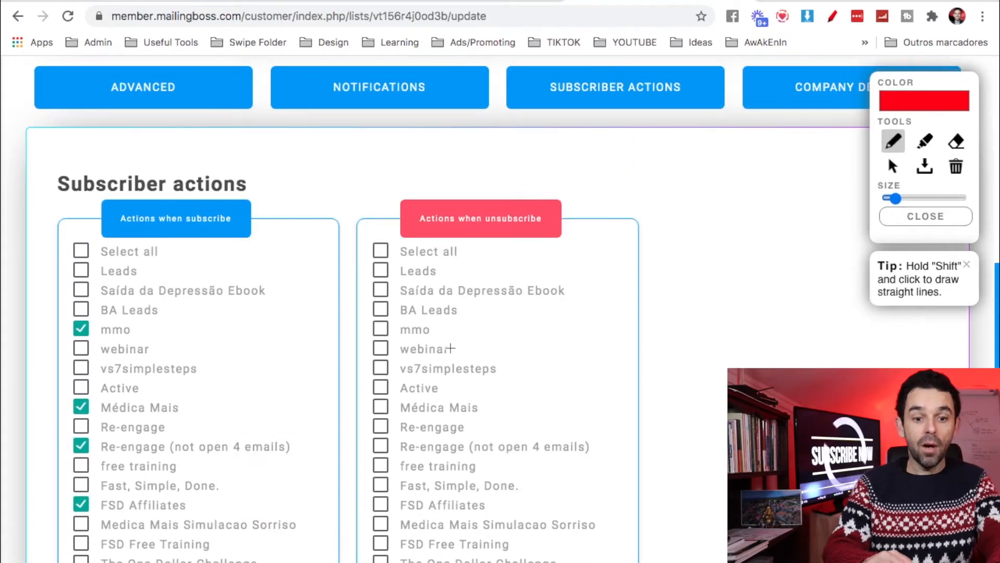
scroll(450, 348, down, 1)
key(Escape)
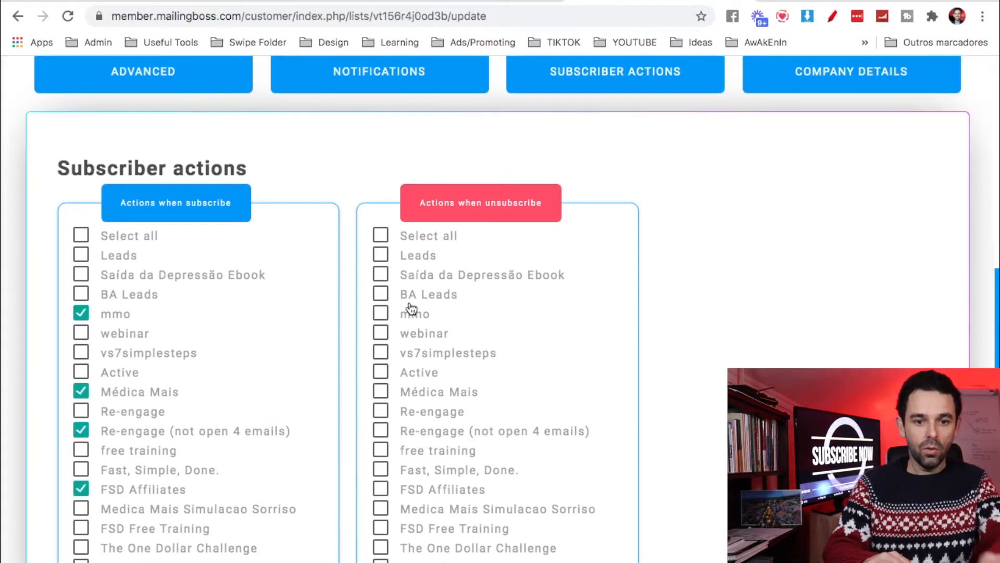
Select mmo and all the other lists as the actions when someone unsubscribes
click(385, 315)
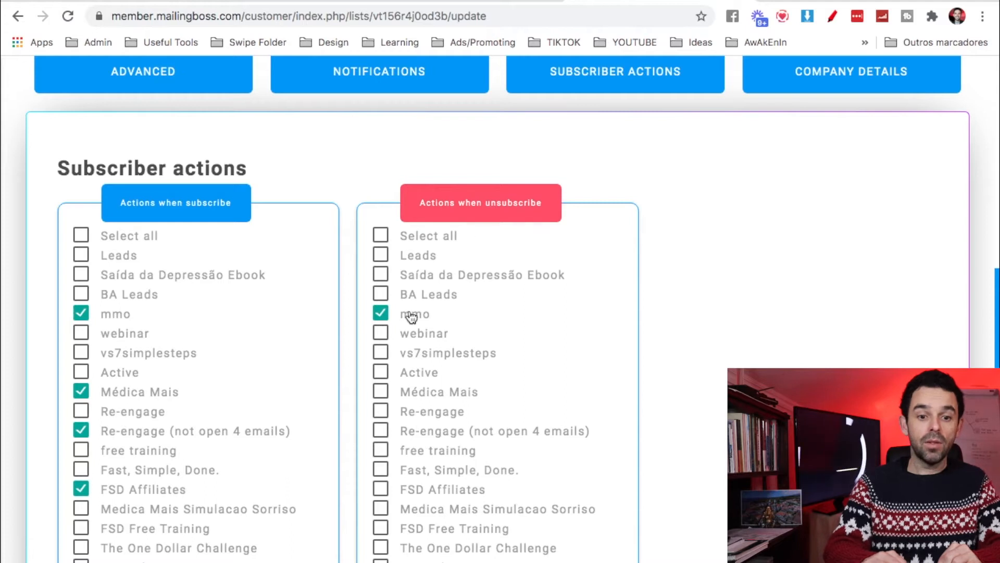
click(380, 236)
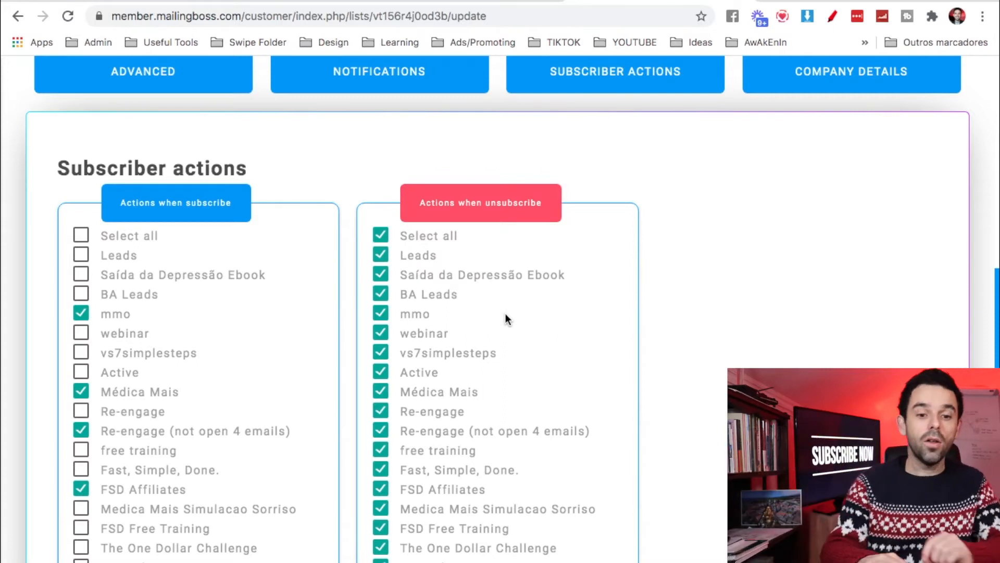
Outline the explanation below the unsubscribe actions and the option for saving the changes in red, and clear the drawing
scroll(479, 499, down, 8)
scroll(478, 500, up, 2)
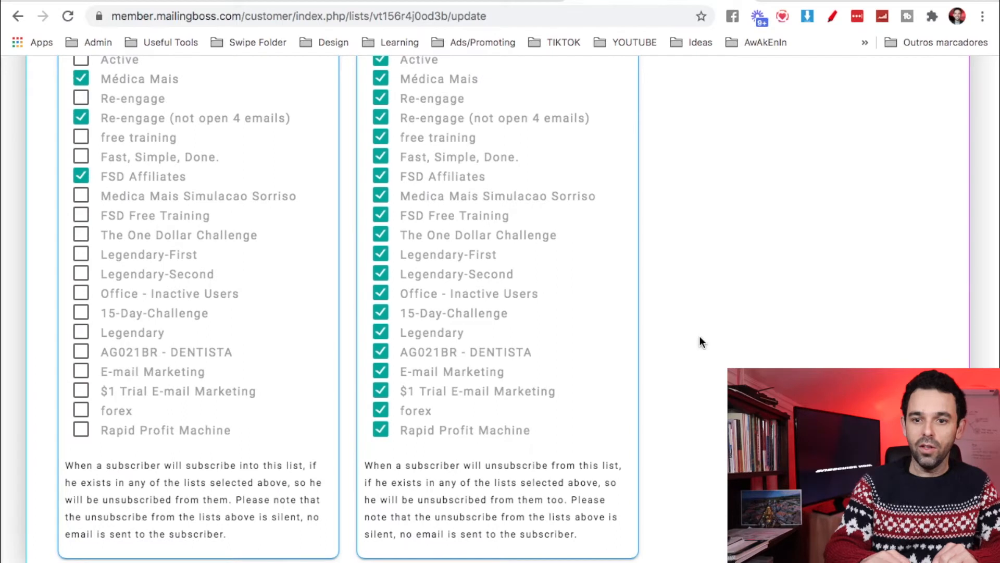
scroll(699, 341, down, 1)
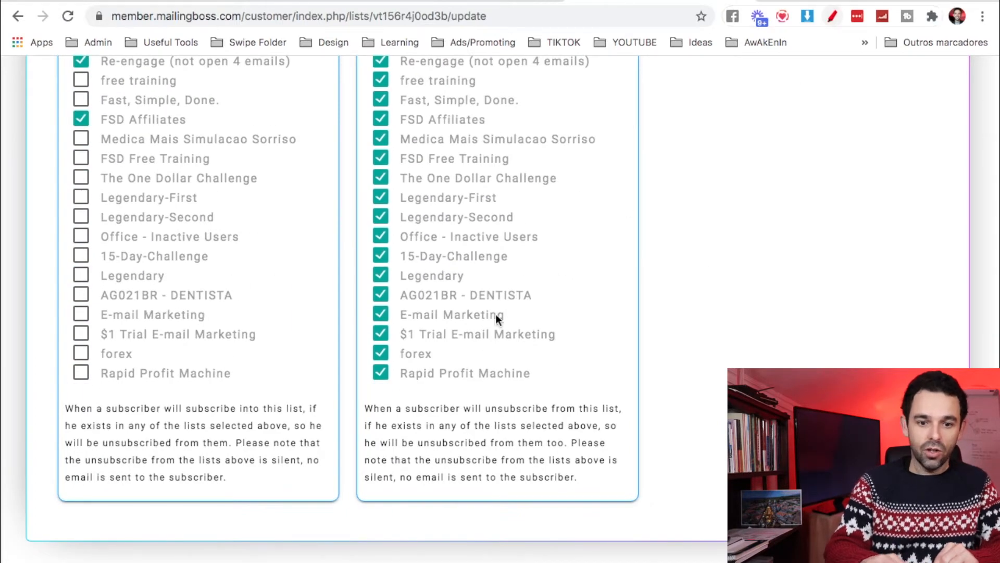
mouse_move(357, 394)
mouse_down()
mouse_move(375, 518)
mouse_move(625, 509)
mouse_move(649, 487)
mouse_move(605, 398)
mouse_move(374, 397)
mouse_up()
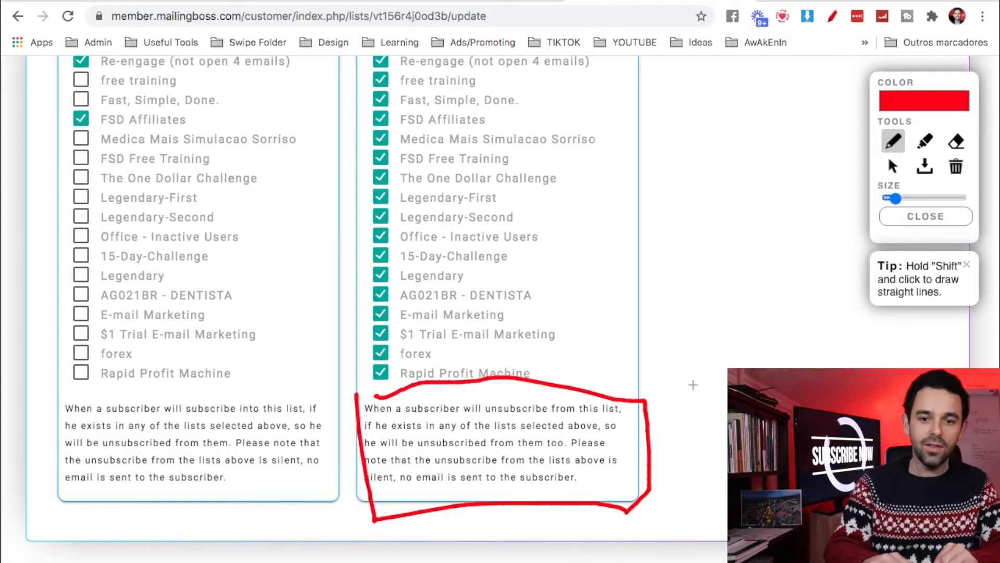
scroll(542, 333, down, 1)
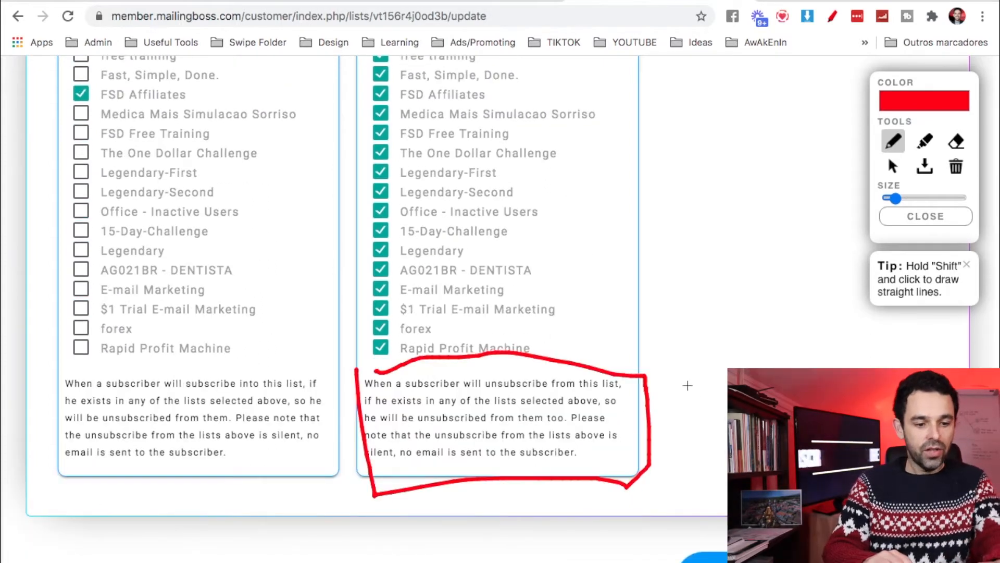
drag(681, 527, 680, 562)
click(925, 216)
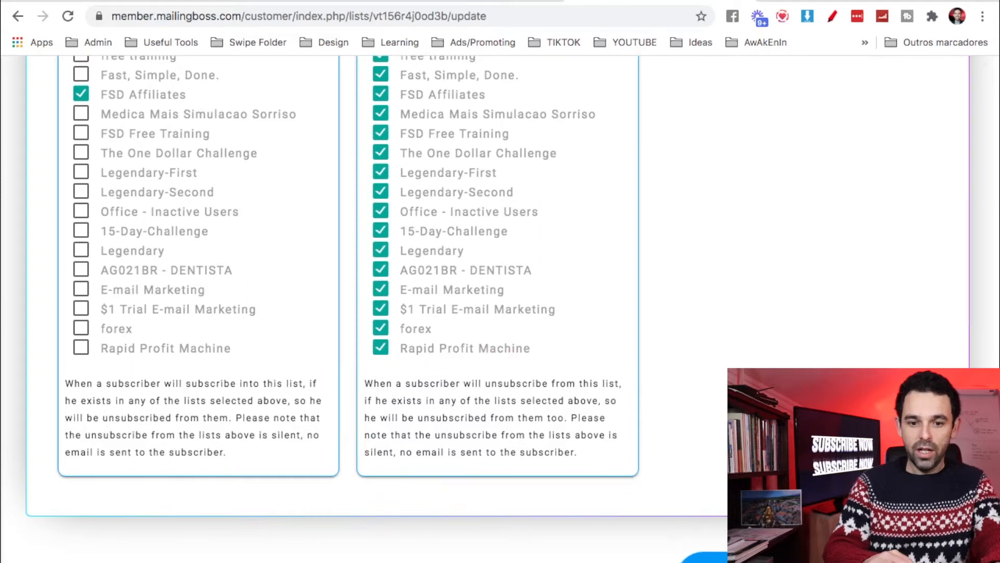
Return to the start of the list settings, and mark question 3 of the viewer's comment with a vertical red line
scroll(925, 215, up, 10)
scroll(501, 310, up, 6)
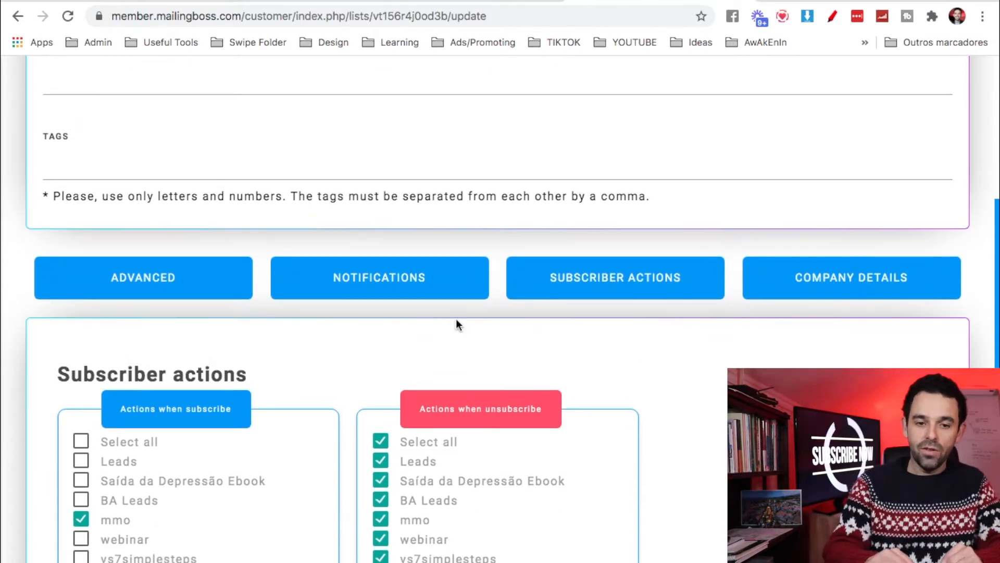
scroll(455, 318, up, 8)
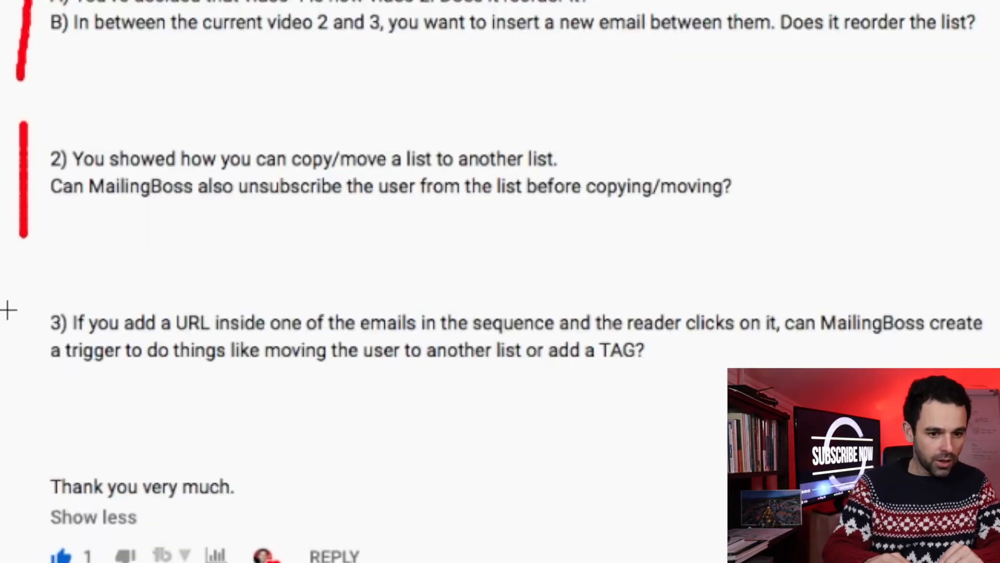
drag(27, 301, 27, 401)
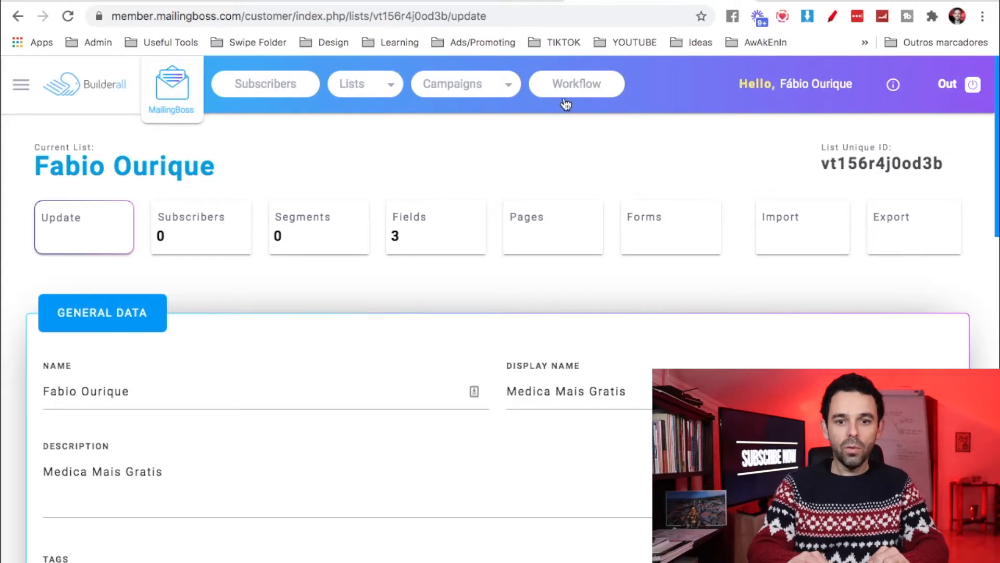
Open the workflow builder and name the new workflow fabiotest
click(585, 90)
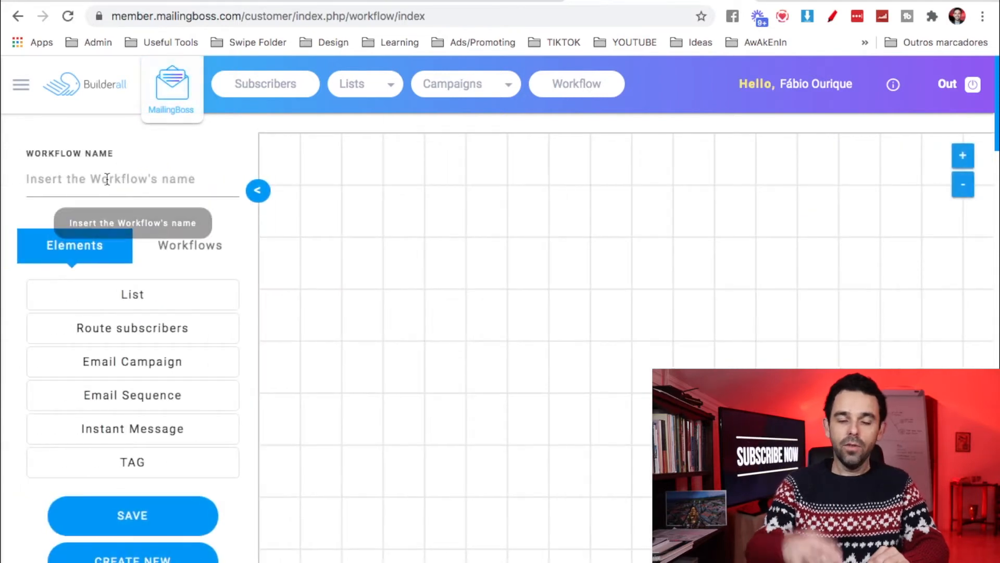
click(105, 177)
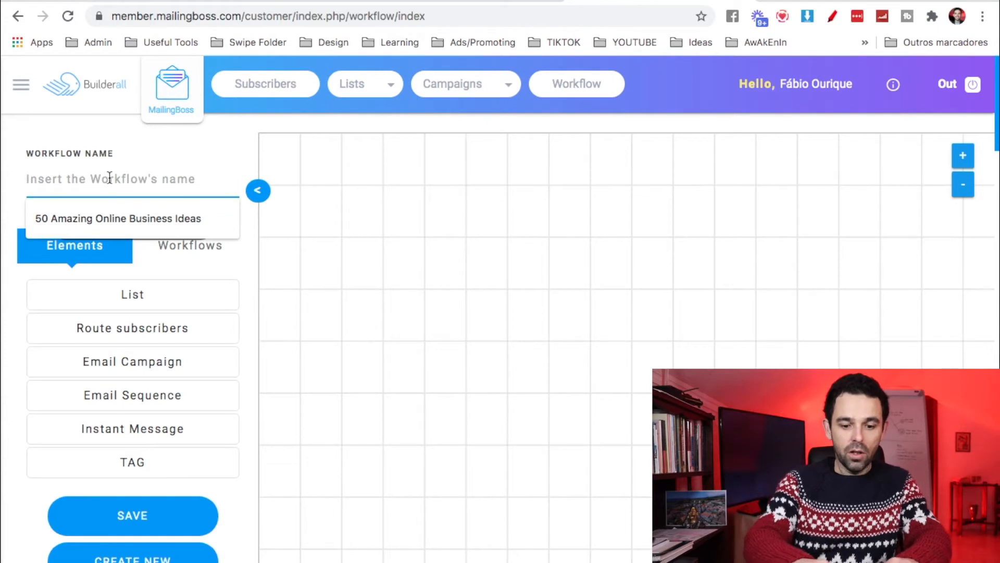
text(fabiotest)
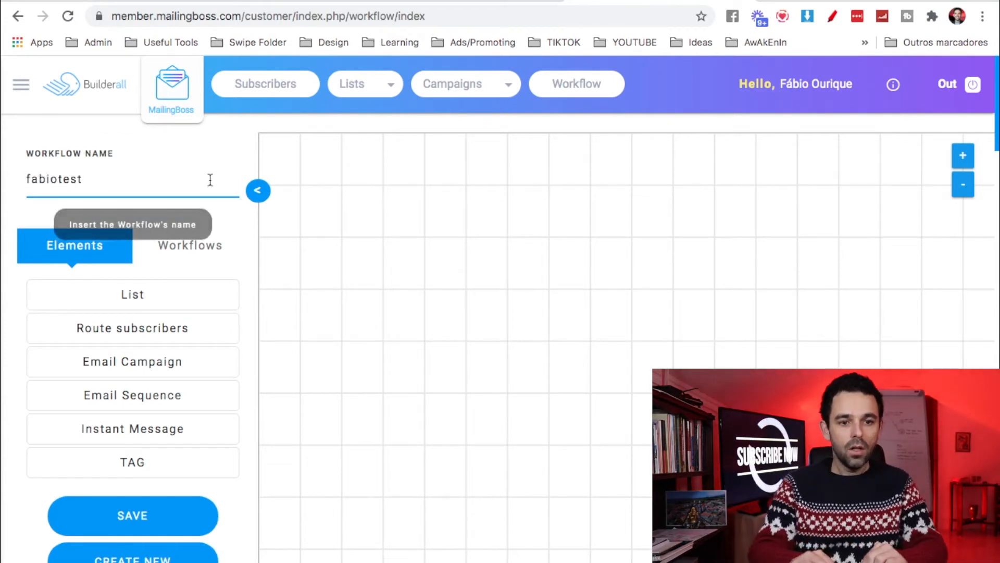
click(221, 147)
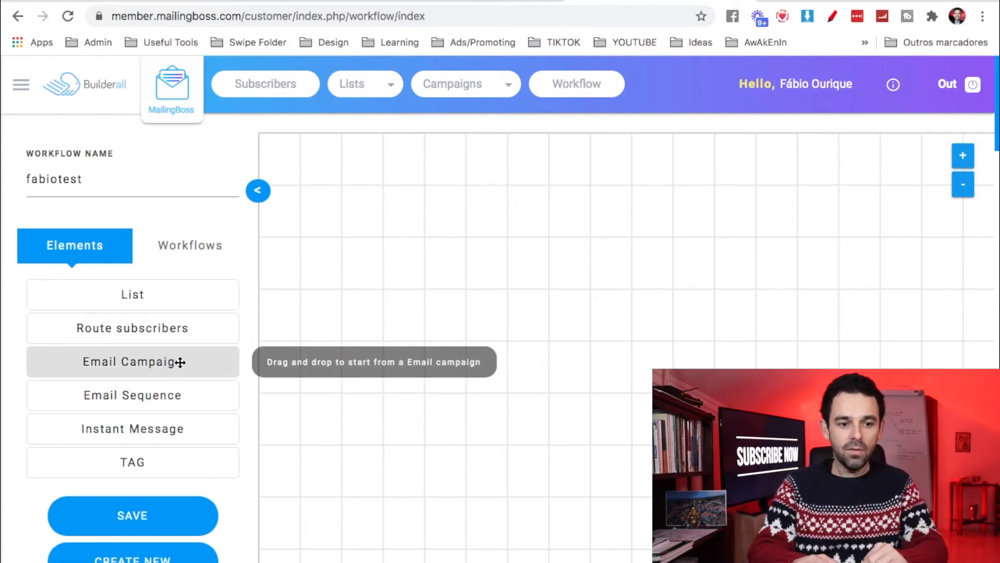
Add an Email Campaign element to the workflow canvas and place its card near the upper edge of the grid
drag(150, 361, 516, 246)
click(452, 83)
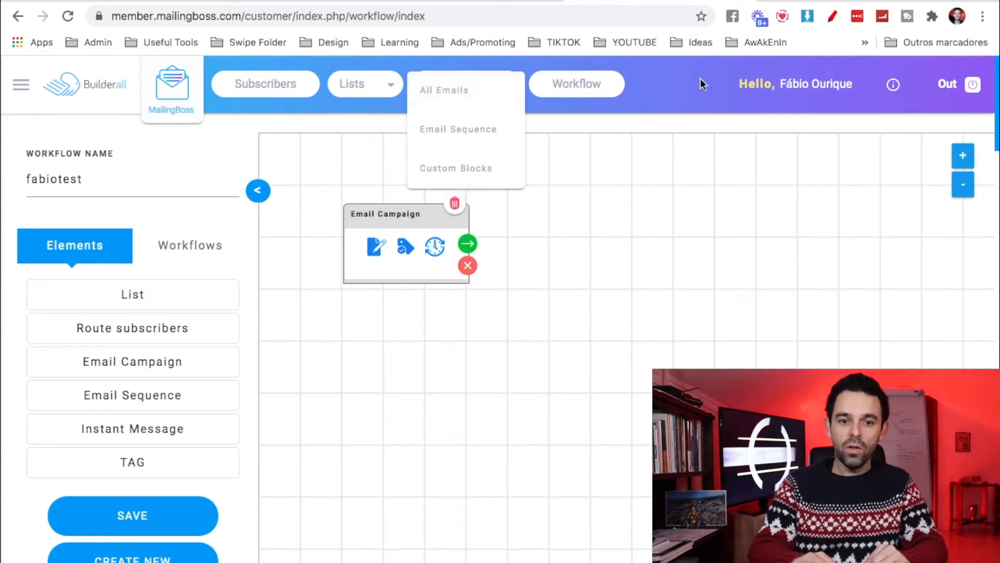
mouse_move(397, 205)
mouse_down()
mouse_move(389, 196)
mouse_move(404, 195)
mouse_move(391, 172)
mouse_move(395, 194)
mouse_move(407, 197)
mouse_up()
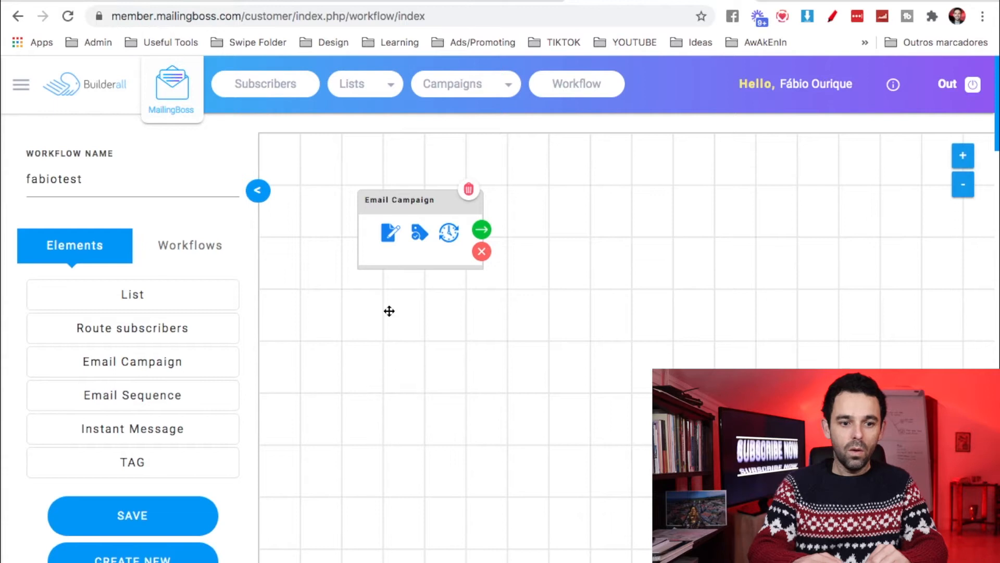
Add an Email Sequence element below the campaign card, select the sequence bearing the account owner's name, and load its emails
drag(134, 395, 464, 404)
mouse_move(380, 368)
mouse_down()
mouse_move(339, 389)
mouse_move(373, 375)
mouse_up()
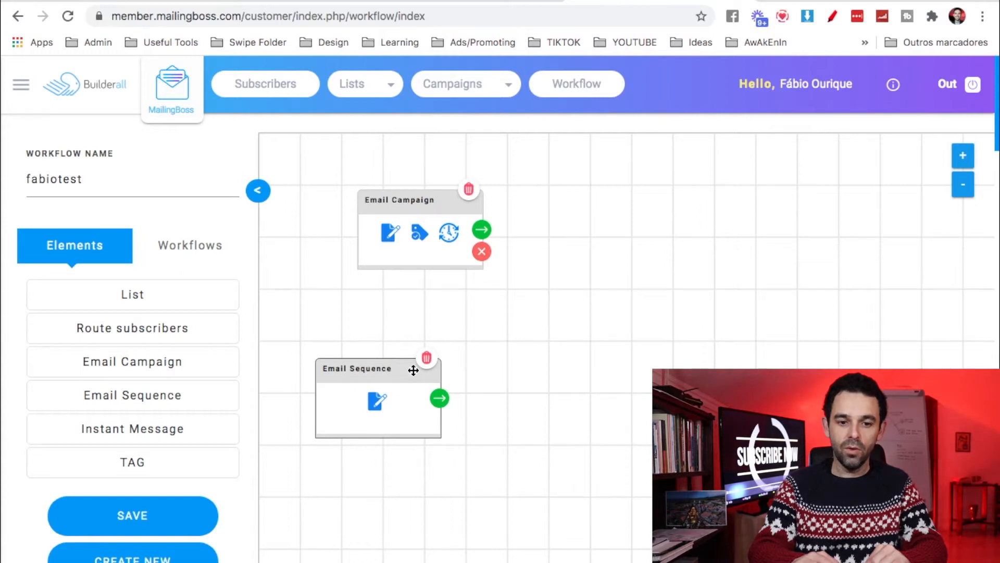
click(374, 402)
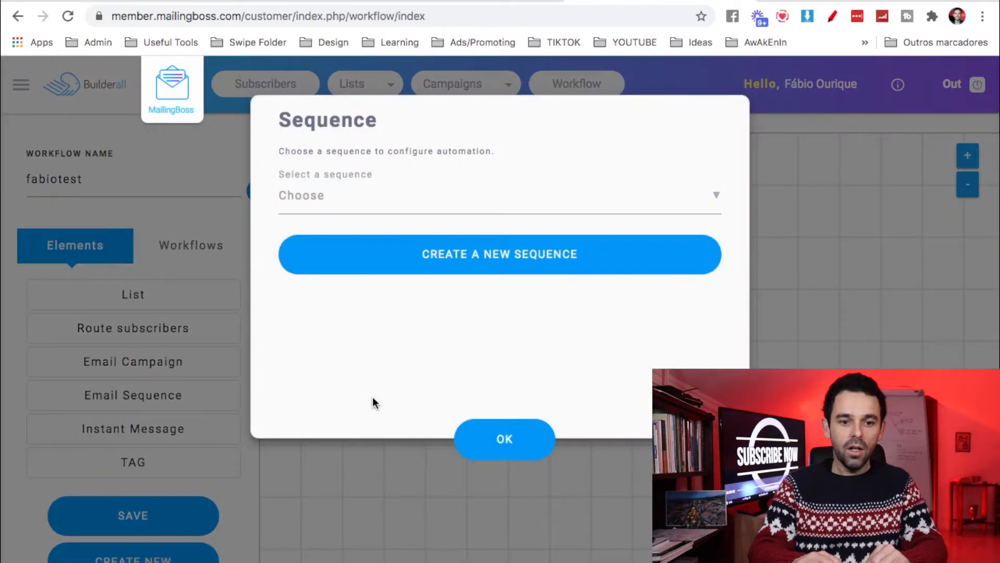
click(366, 200)
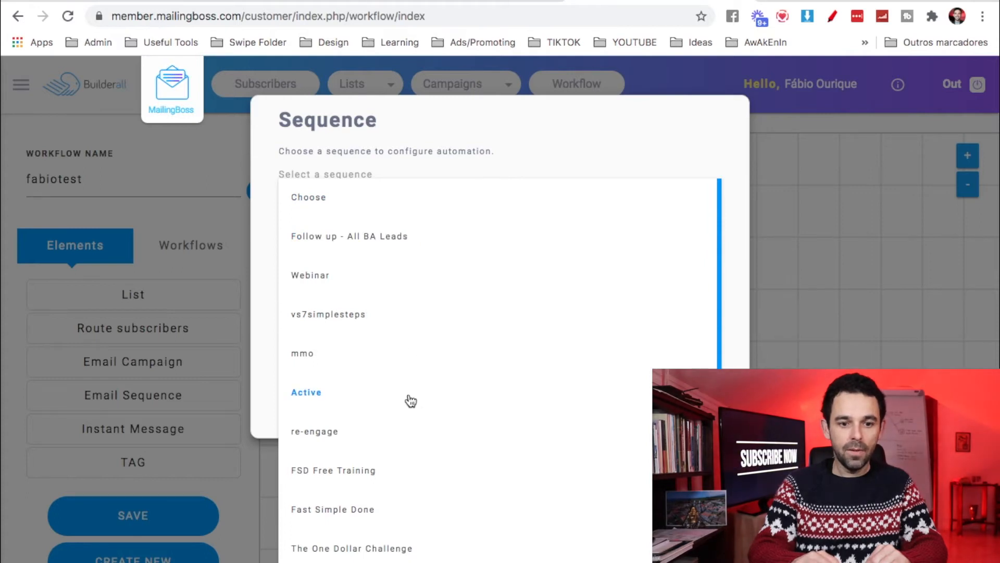
scroll(411, 400, down, 7)
click(317, 556)
click(559, 253)
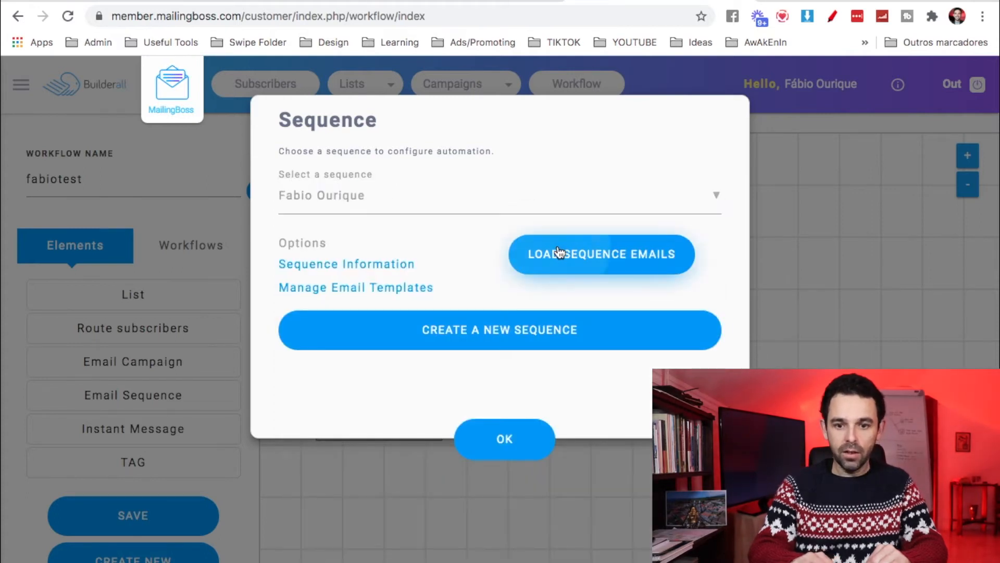
click(496, 433)
Review the loaded autoresponder emails and delete the Email Sequence card together with all cards attached to it
scroll(527, 452, down, 3)
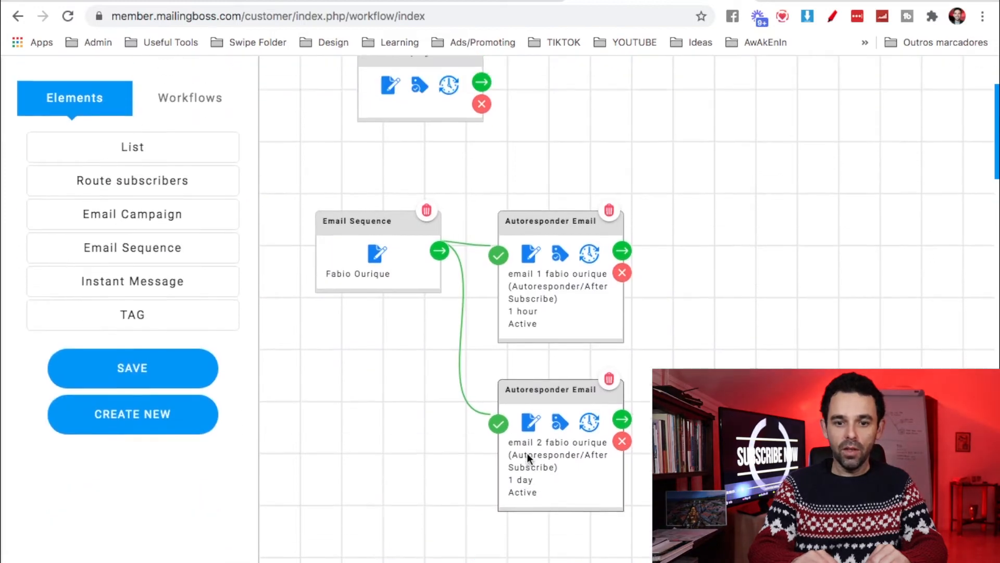
scroll(527, 452, up, 1)
scroll(537, 395, up, 1)
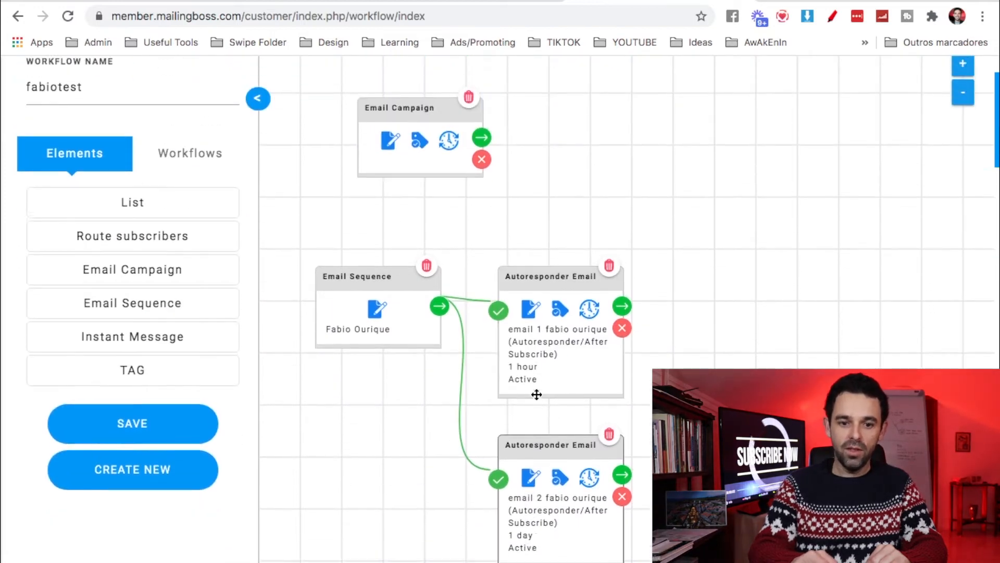
scroll(537, 395, up, 1)
click(427, 323)
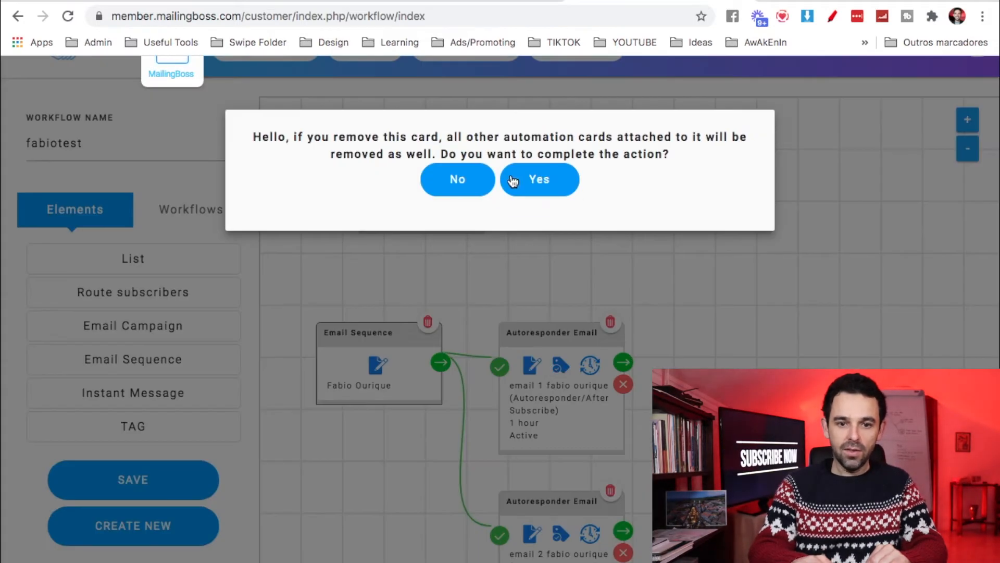
click(539, 181)
scroll(473, 363, up, 1)
Reposition the Email Campaign card and set its campaign to How To Do REAL Scarcity On Builderall Cheetah Builder (Regular/Broadcast)
drag(415, 203, 372, 246)
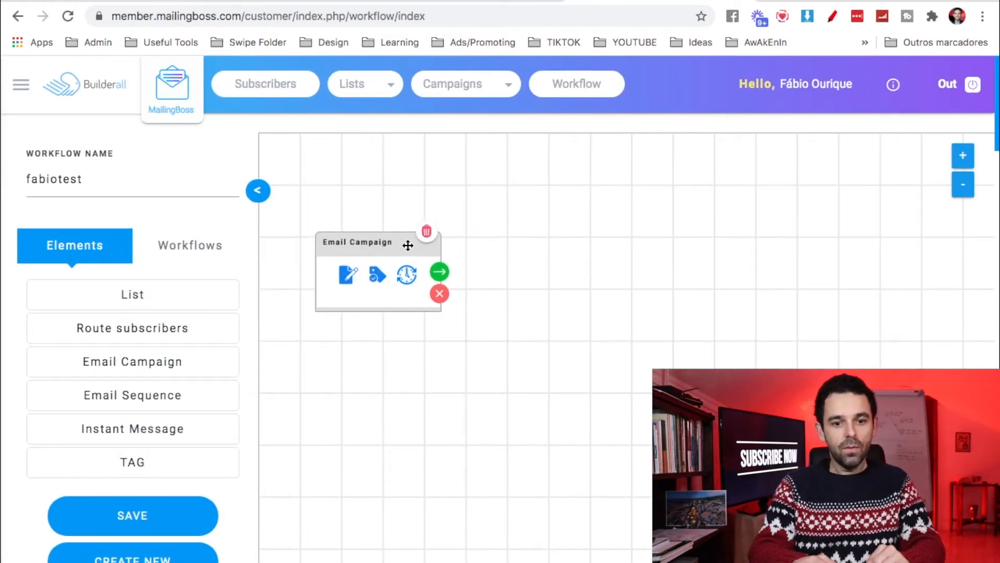
click(350, 276)
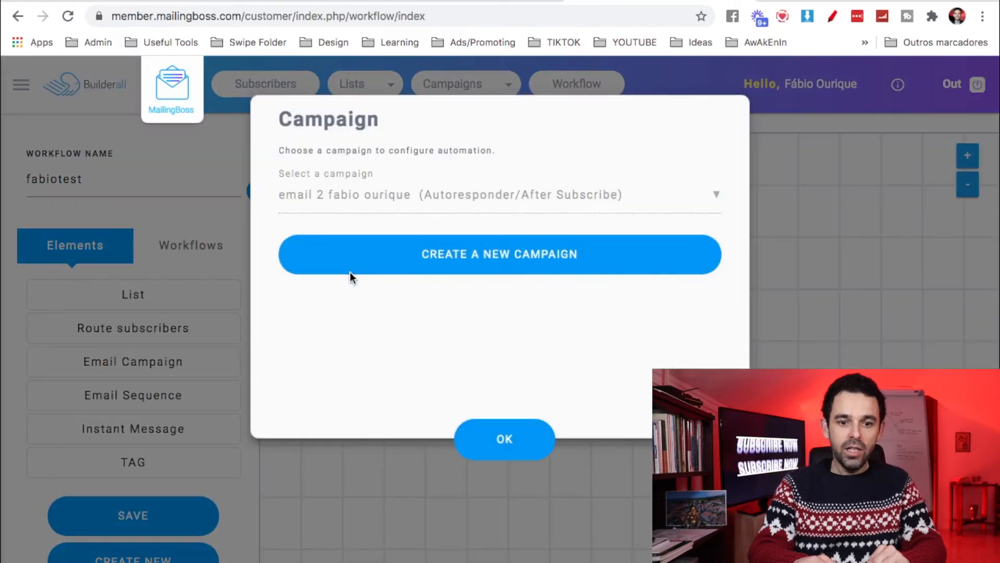
click(426, 199)
scroll(473, 357, down, 20)
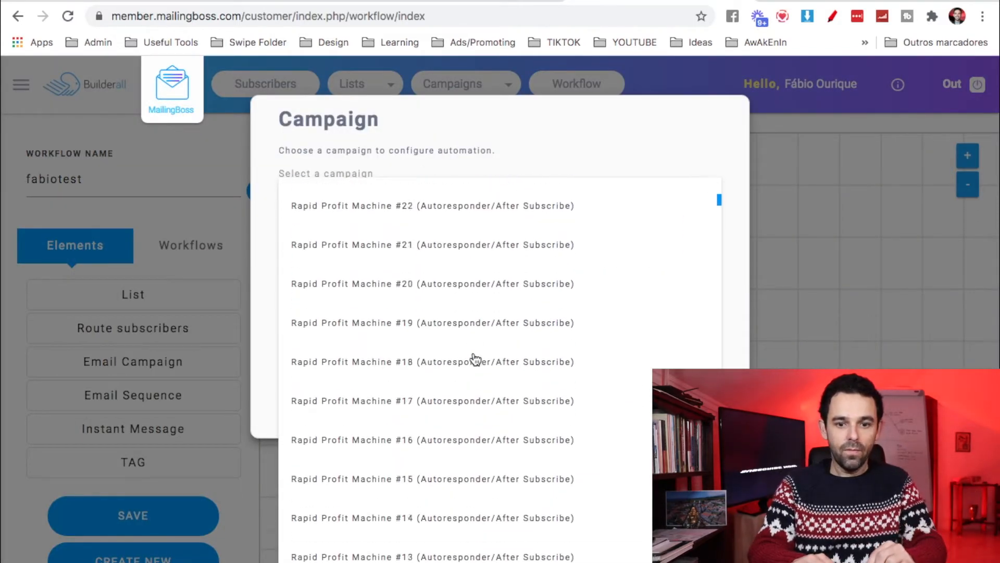
scroll(473, 357, up, 20)
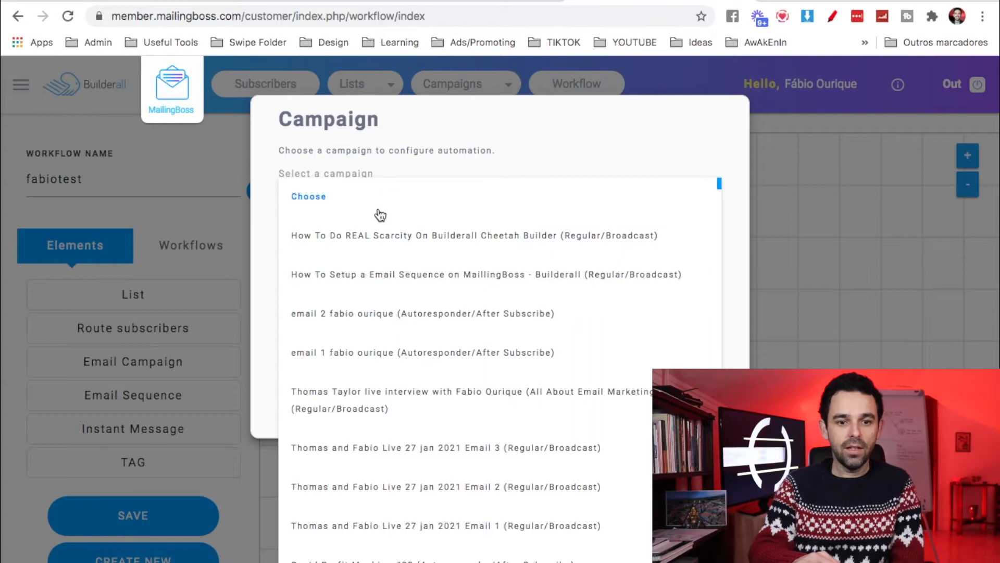
click(417, 236)
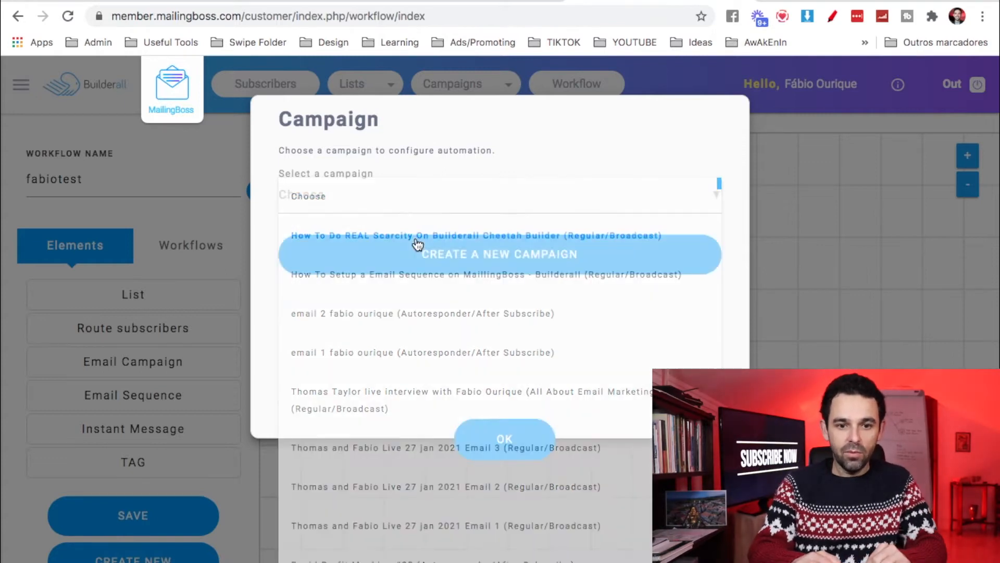
click(513, 447)
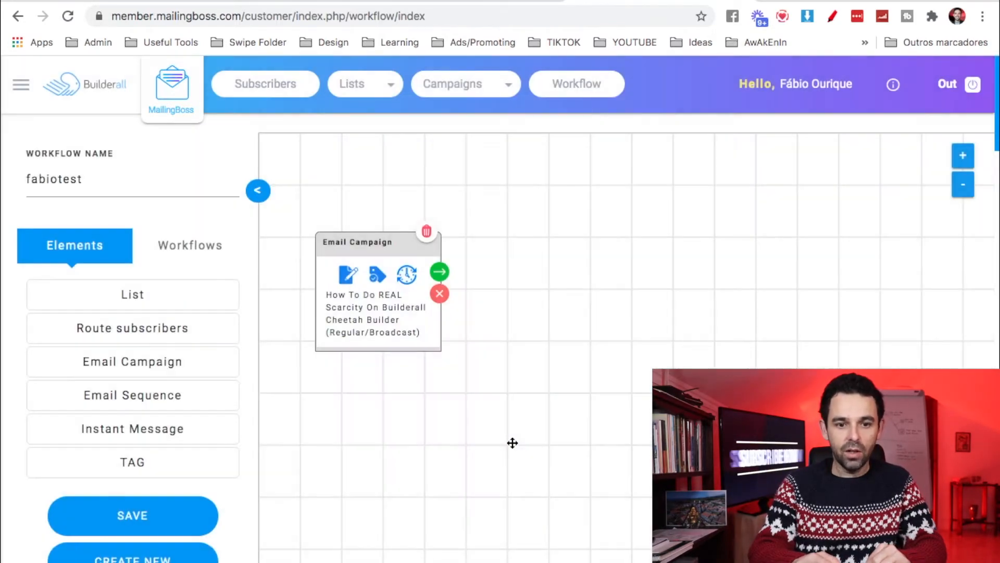
Review the follow-up actions offered on the positive and negative branches of the Email Campaign card
click(442, 268)
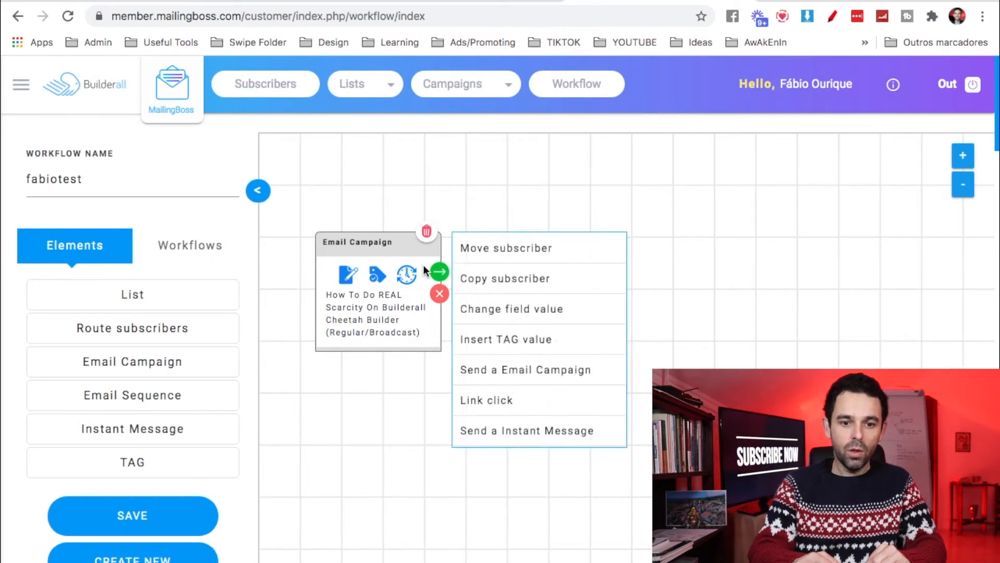
click(480, 188)
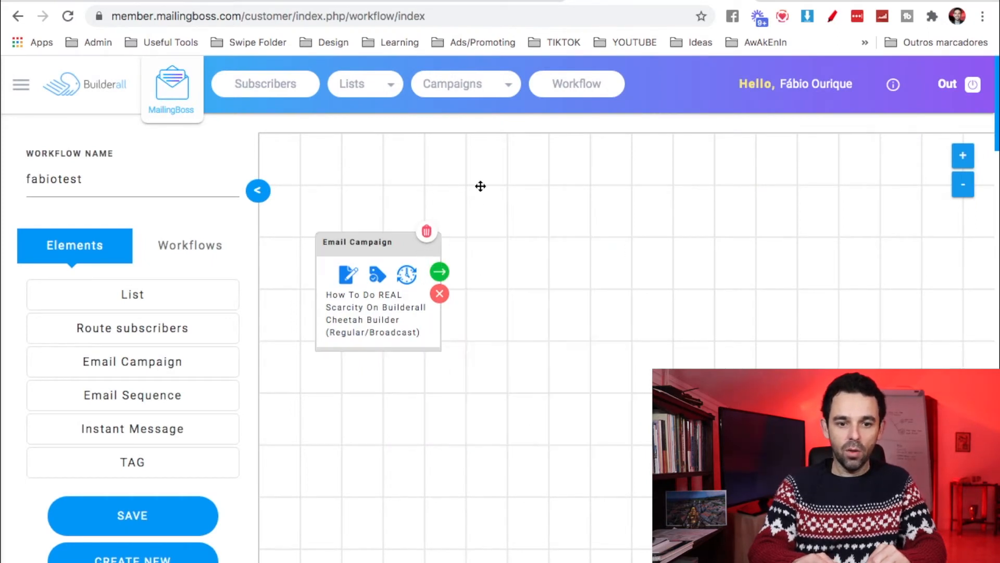
click(439, 293)
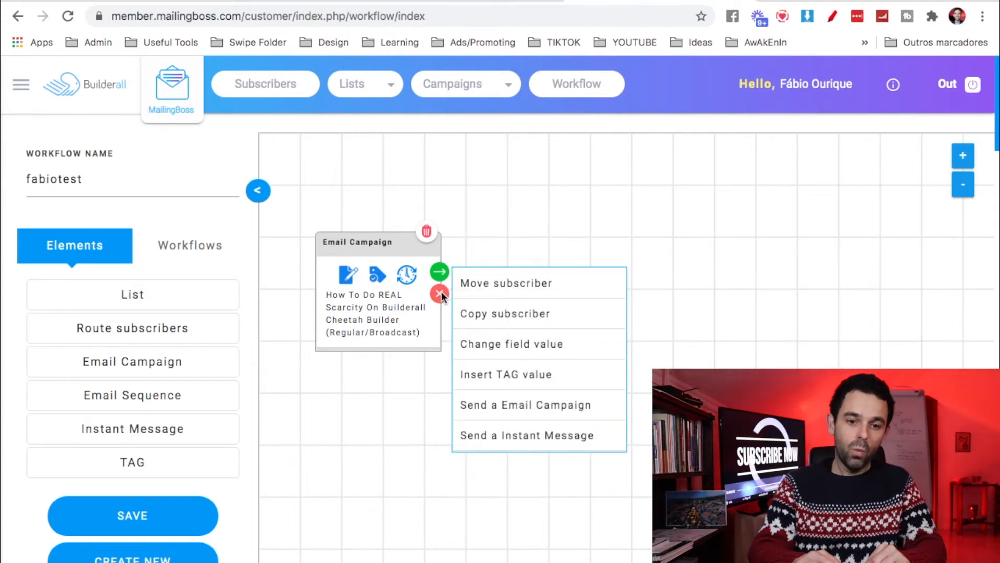
click(486, 210)
Add a Link click condition to the campaign's positive branch, using the startyourdreambusiness link that ends in /confirm
click(440, 271)
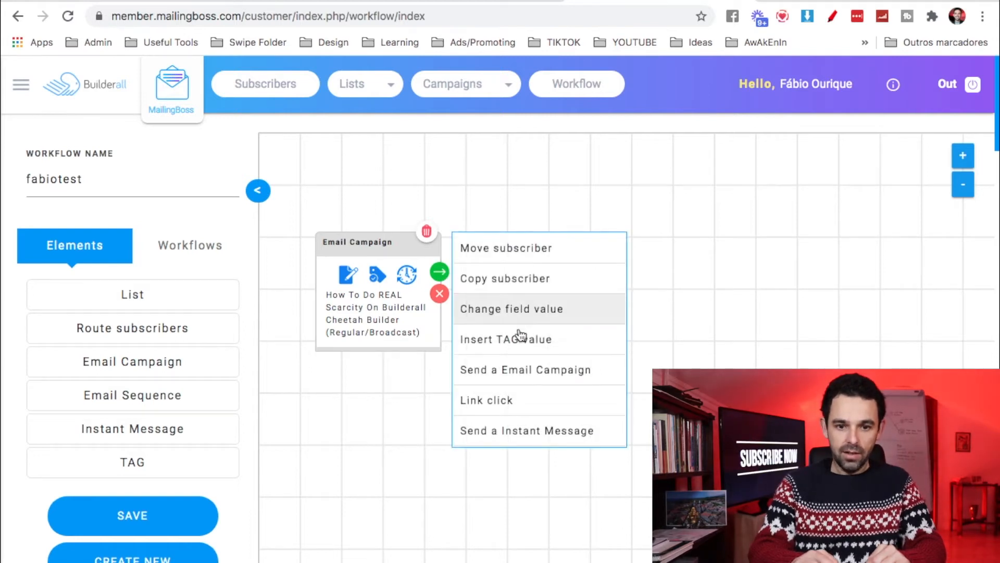
click(485, 402)
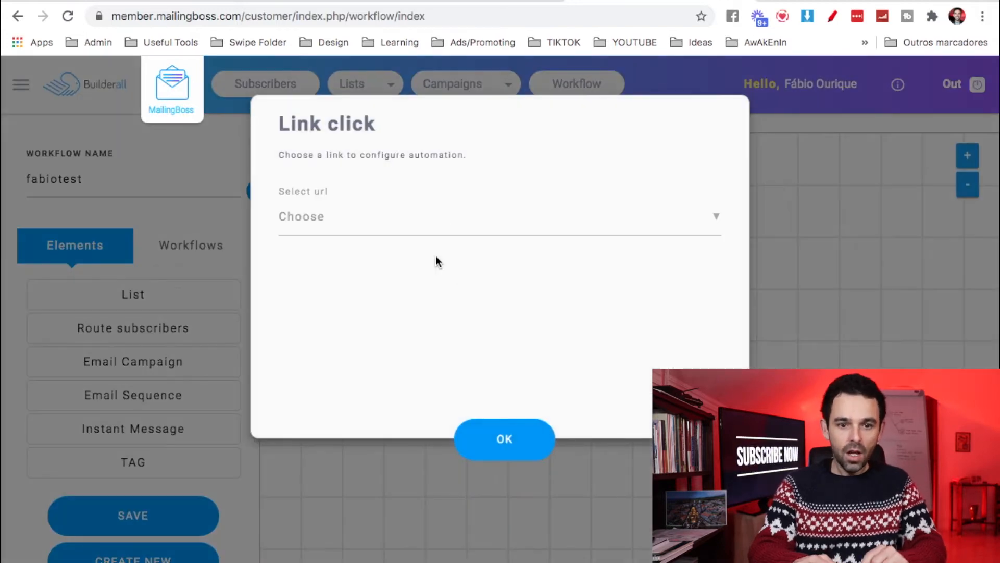
click(447, 216)
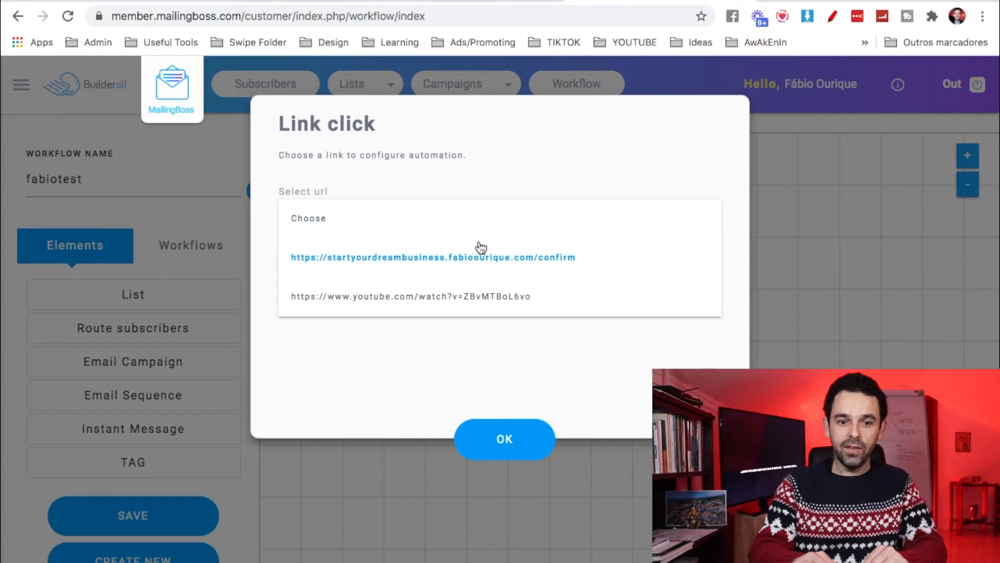
click(447, 258)
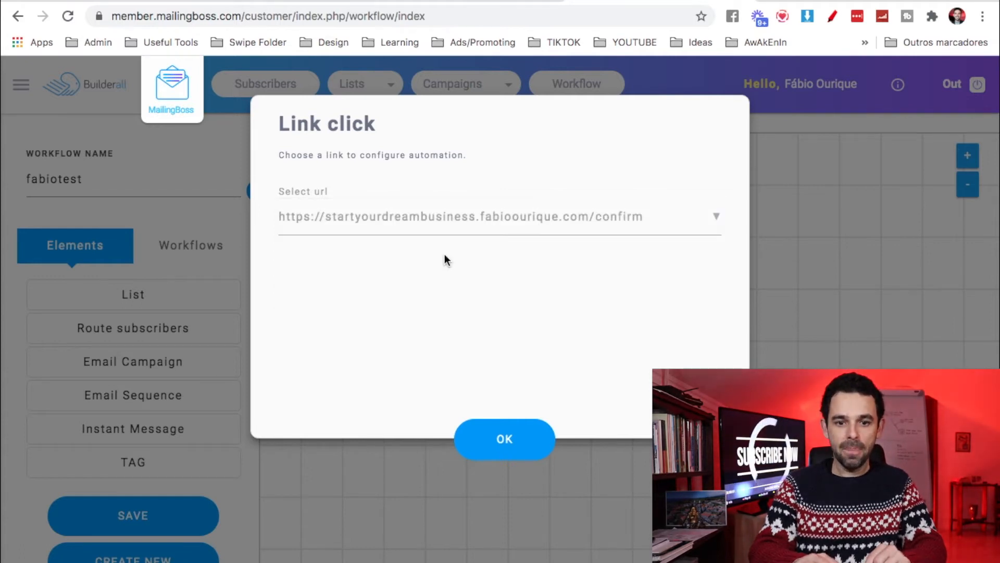
click(502, 443)
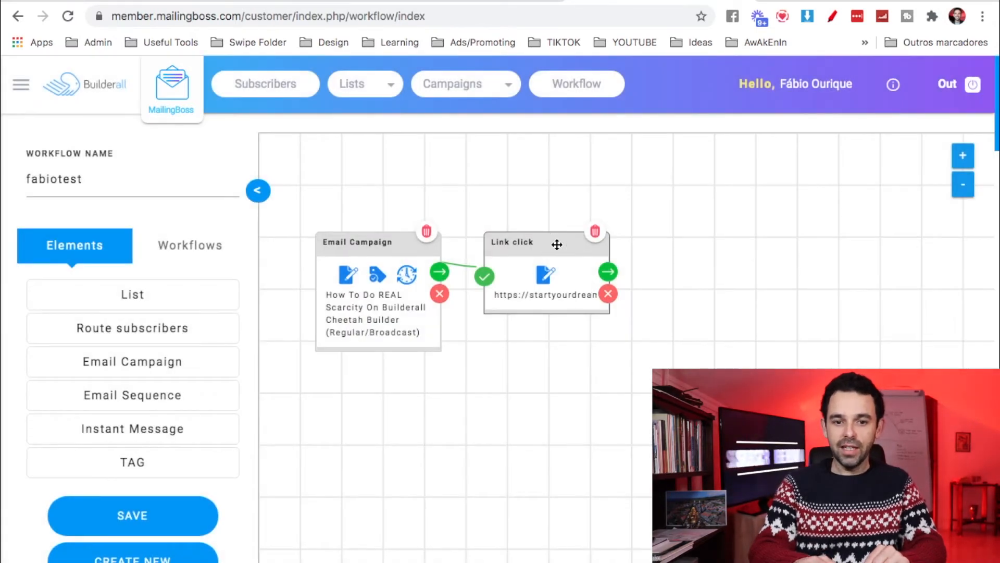
Review the actions offered on the Link click card for subscribers who click the link and for those who do not
click(610, 275)
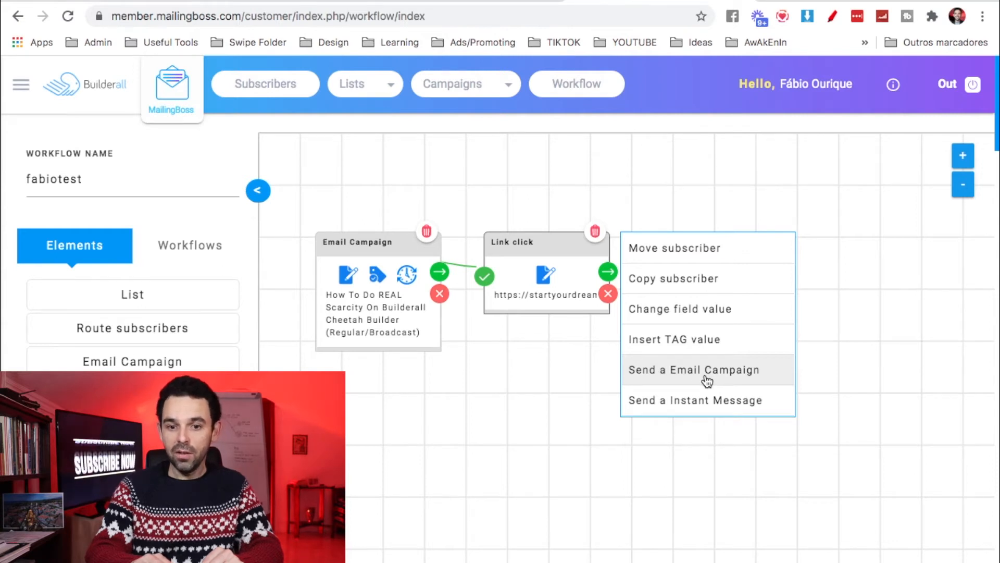
click(580, 335)
click(608, 293)
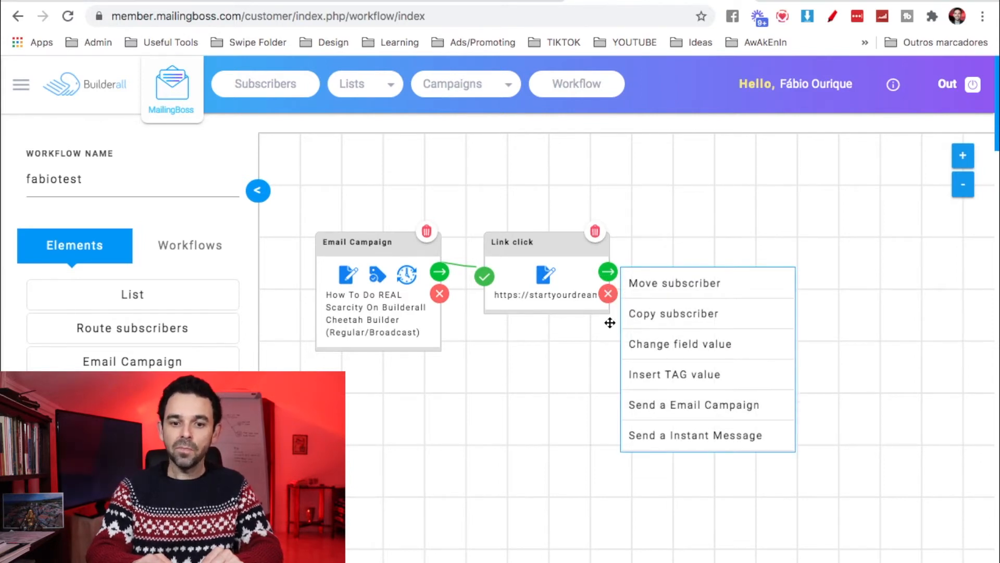
click(569, 344)
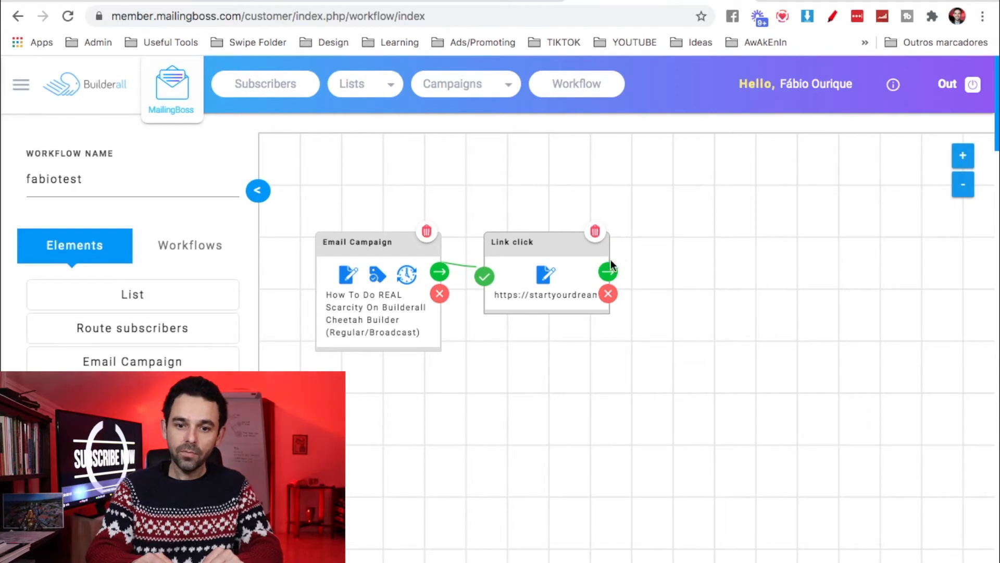
Add a Move subscriber action to the FSD Free Training list for subscribers who click the link, and shift its card upward
click(611, 272)
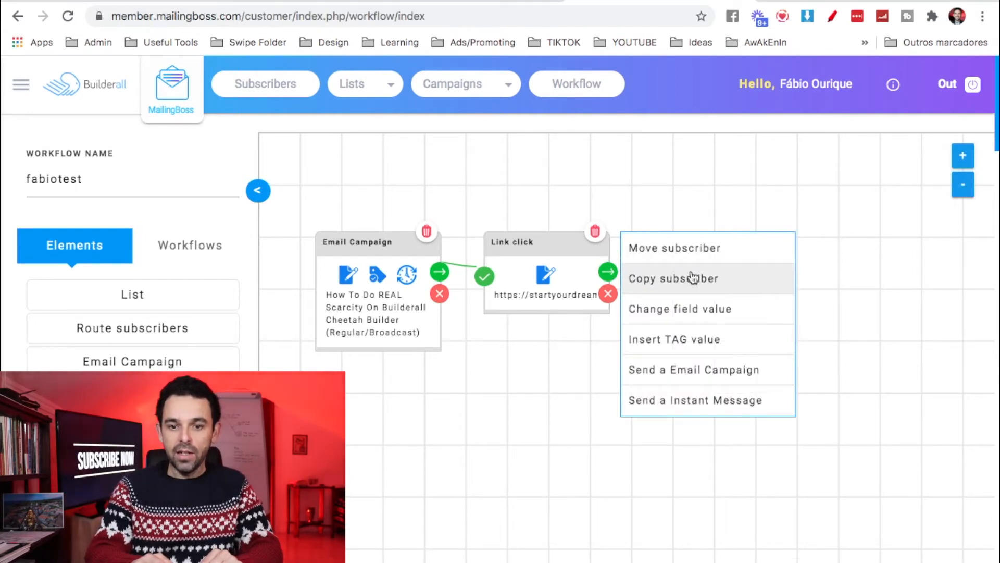
click(691, 254)
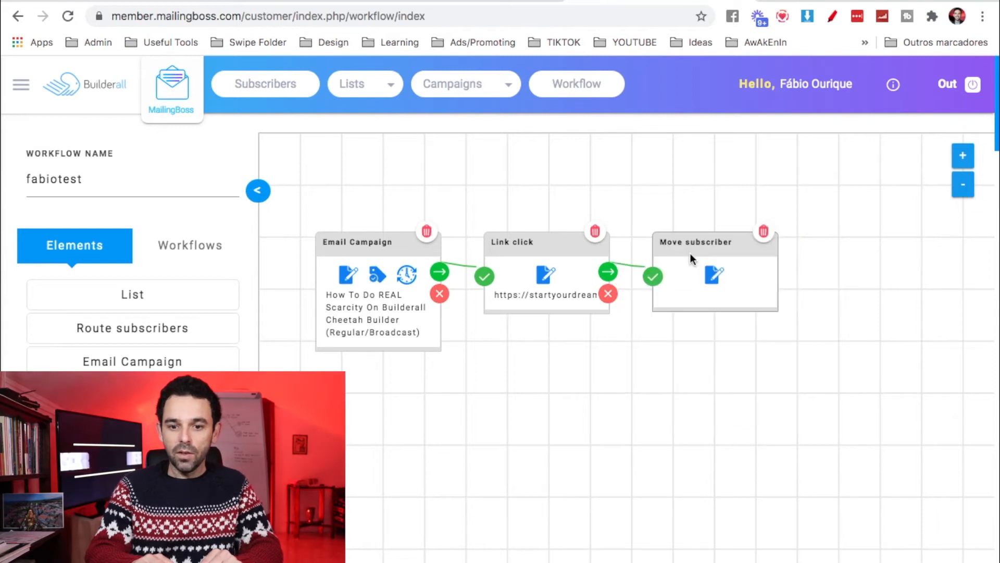
click(480, 211)
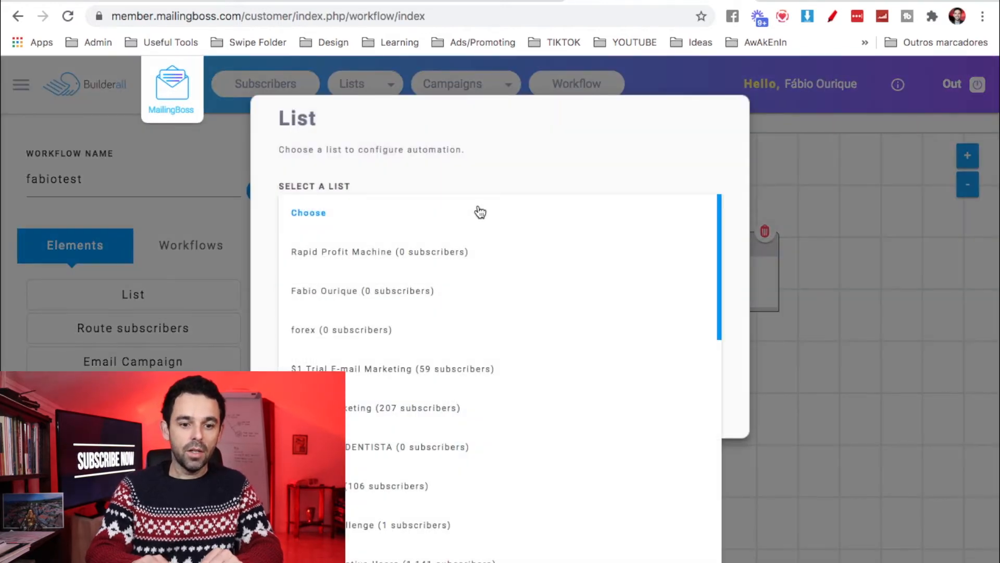
scroll(431, 326, down, 8)
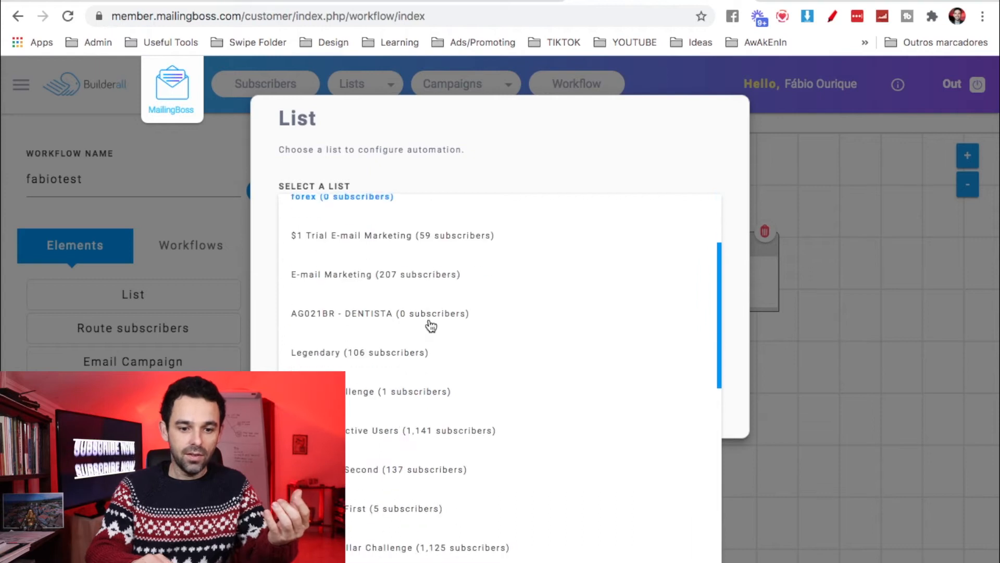
scroll(431, 325, up, 3)
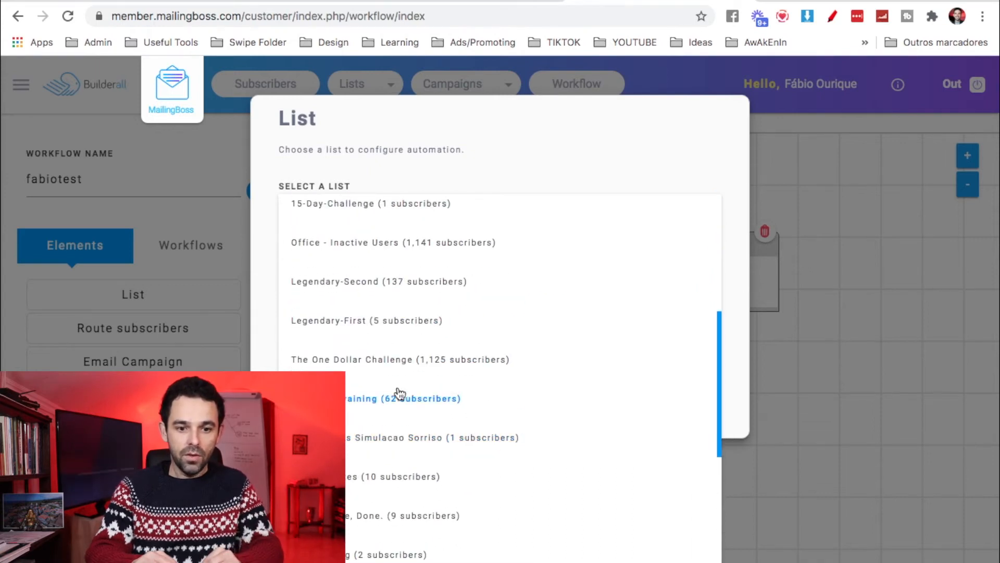
click(398, 397)
click(524, 437)
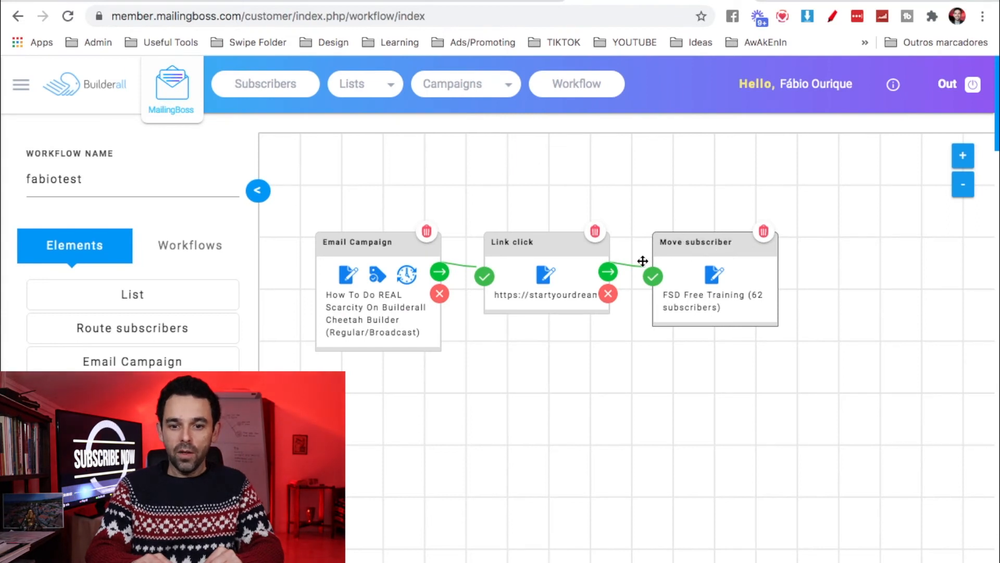
drag(725, 237, 741, 179)
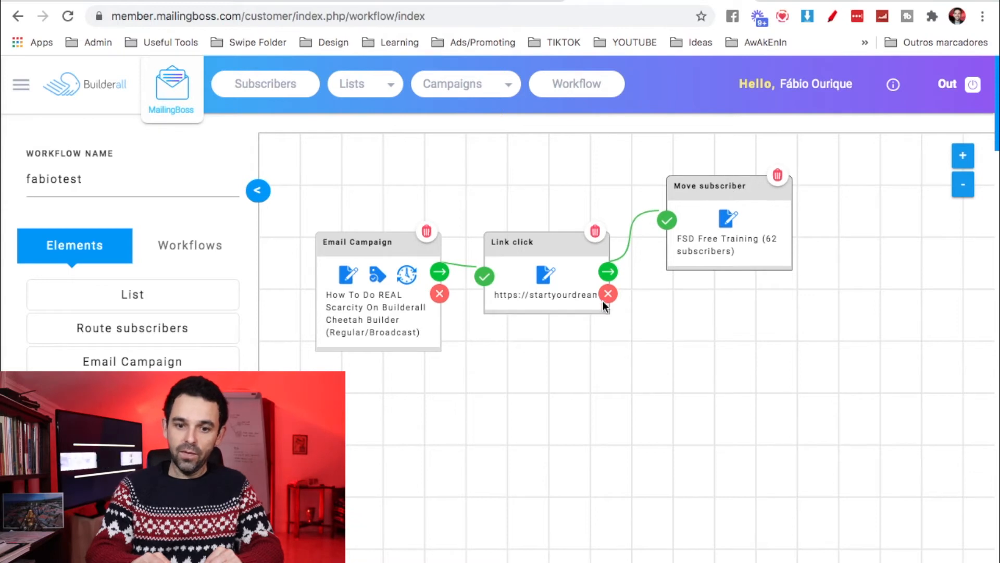
Add a Move subscriber action to the forex list after 1 day for subscribers who do not click, and shift its card downward
click(609, 294)
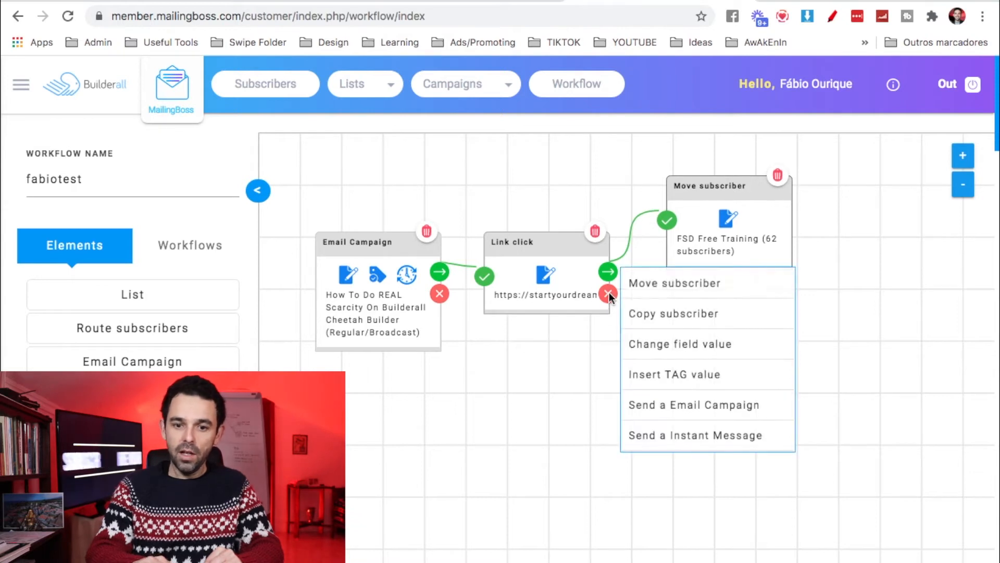
click(689, 284)
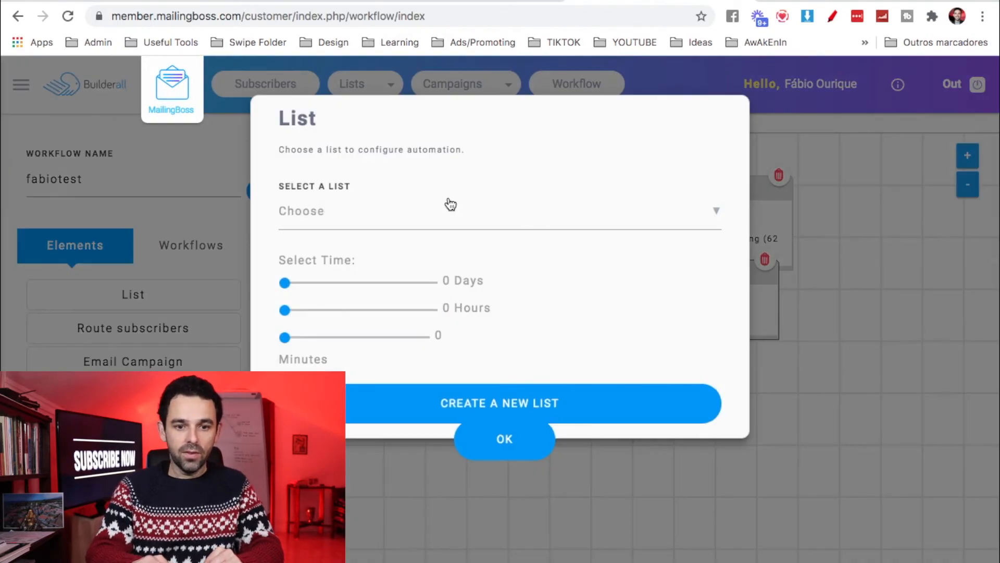
click(449, 207)
click(369, 329)
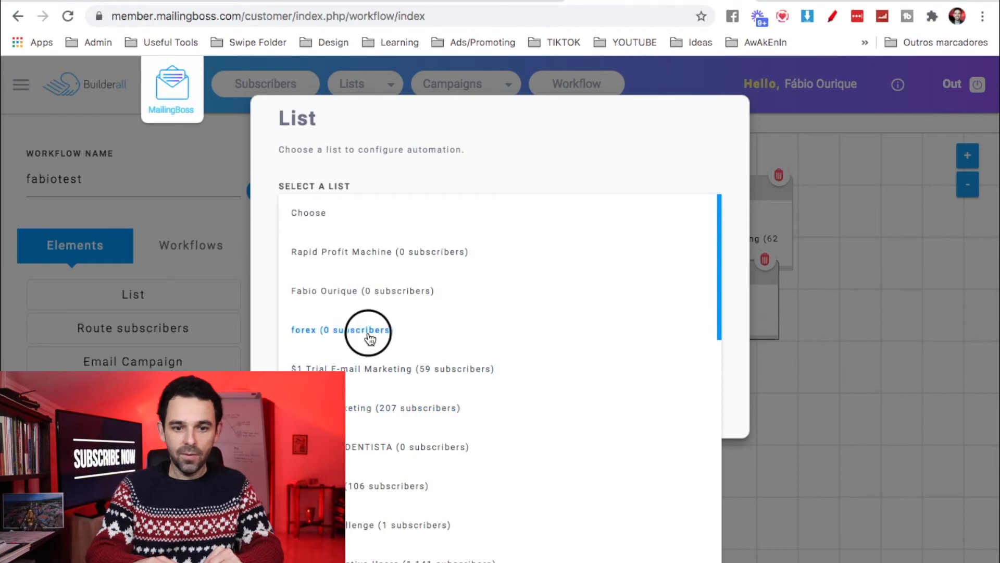
click(520, 440)
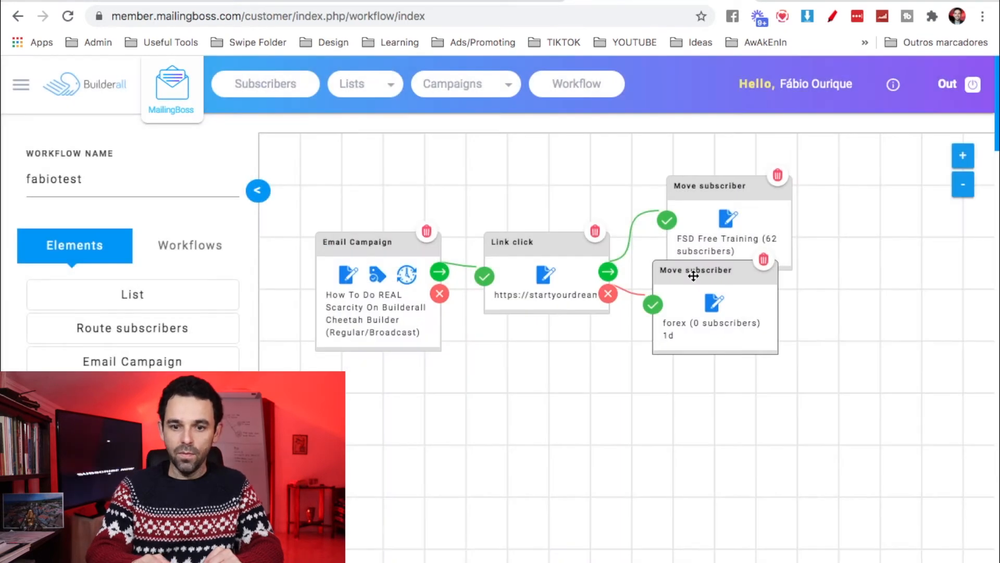
drag(711, 272, 723, 381)
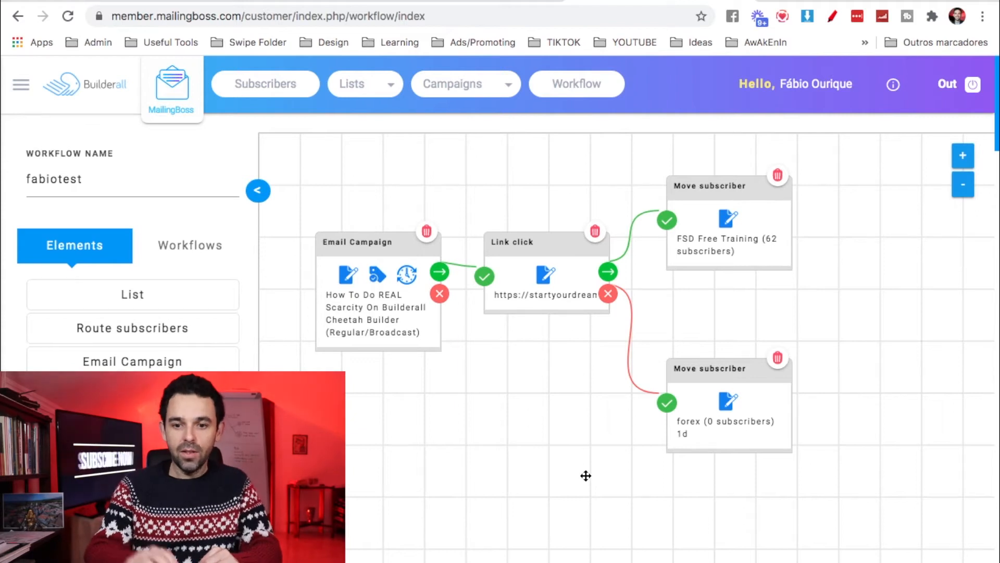
Delete both Move subscriber cards and move the Link click card slightly farther from the Email Campaign card
click(777, 174)
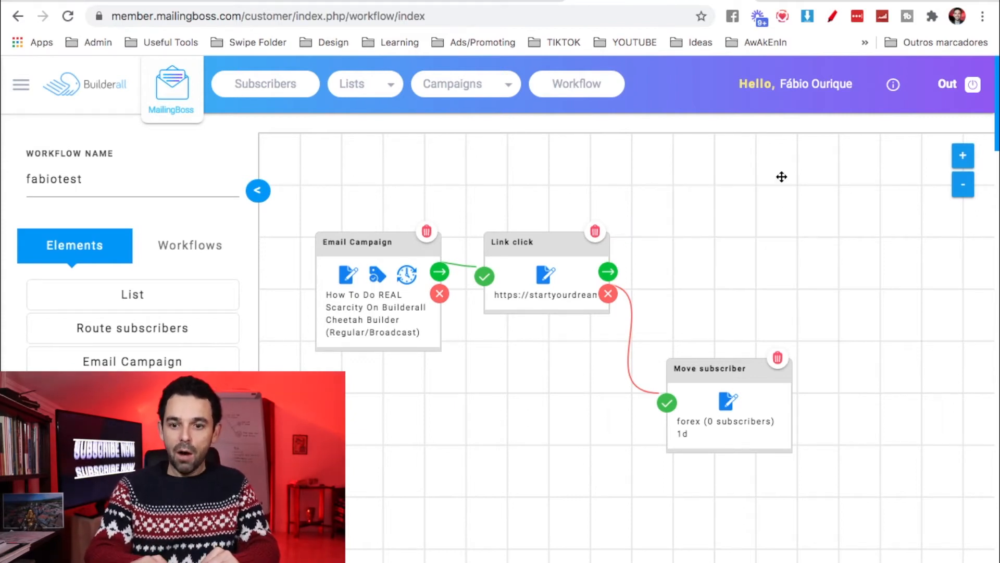
click(778, 358)
click(608, 272)
drag(539, 271, 561, 242)
Add an Insert TAG value action without a tag to the Link click card's positive branch, and realign the Email Campaign card
click(636, 271)
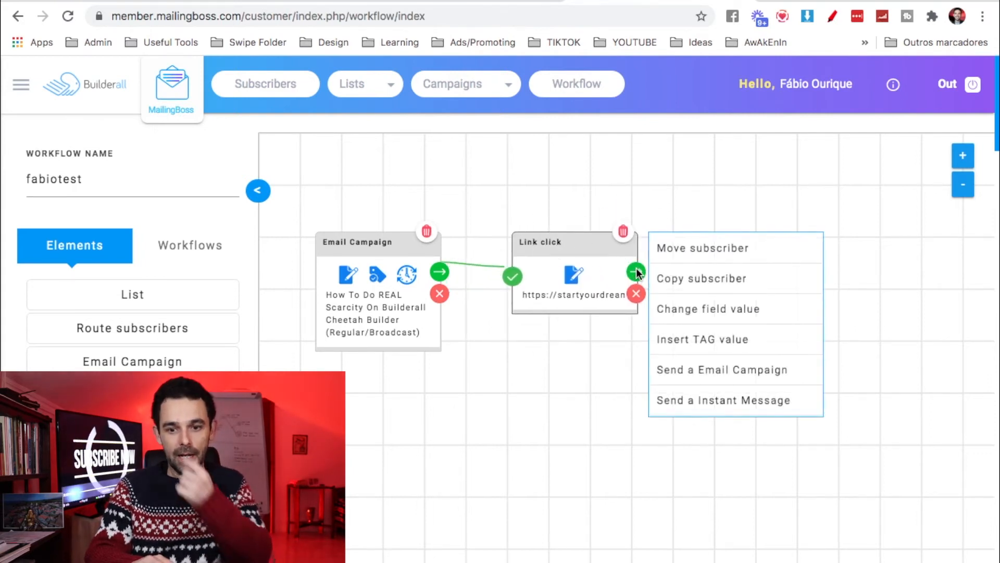
click(686, 342)
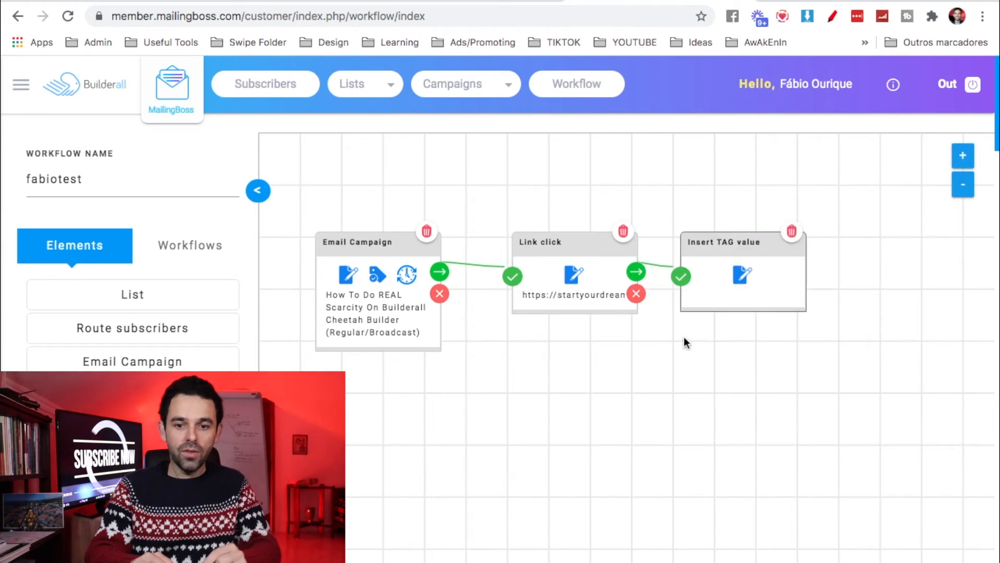
click(376, 193)
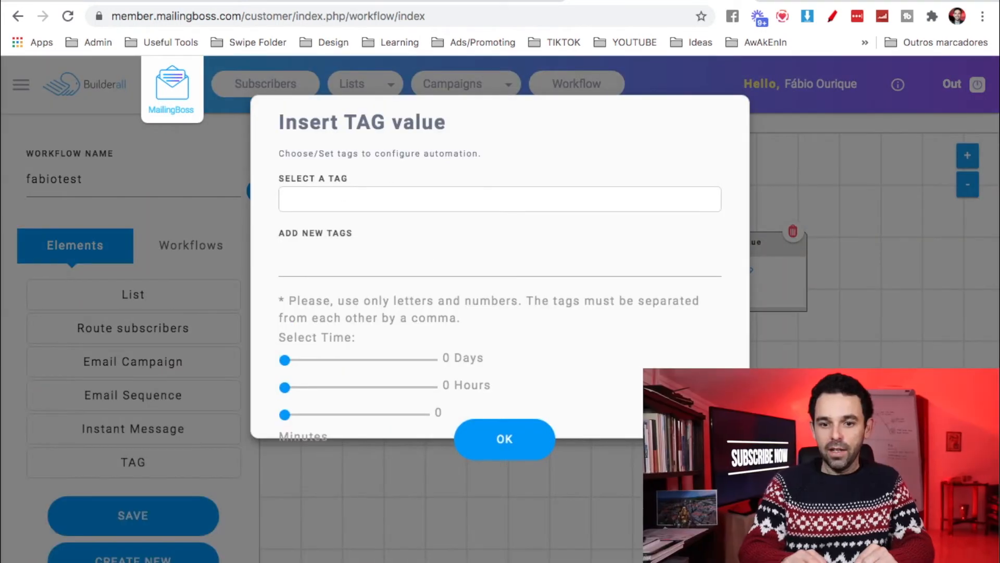
click(529, 437)
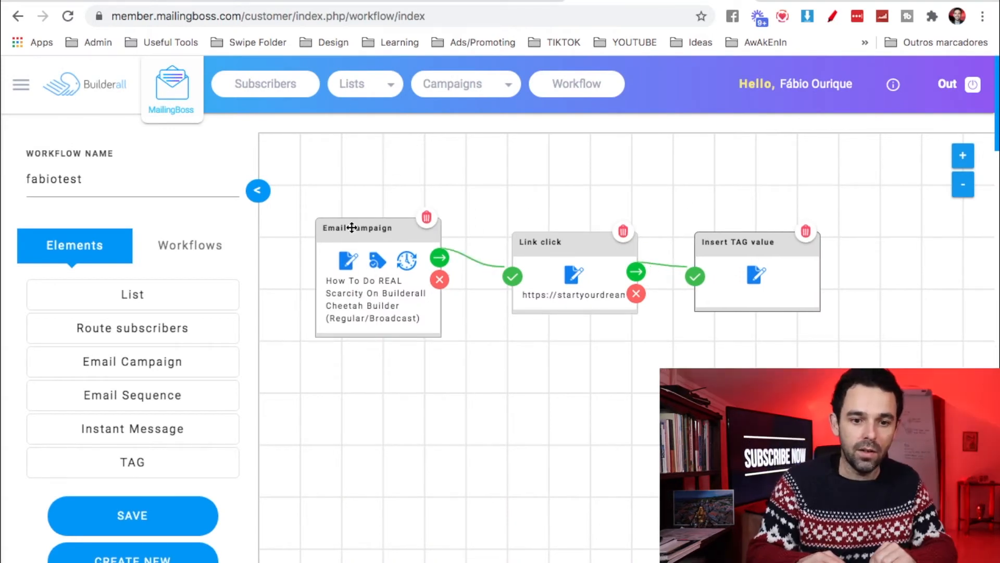
mouse_move(351, 228)
mouse_down()
mouse_move(375, 201)
mouse_move(337, 243)
mouse_move(351, 242)
mouse_up()
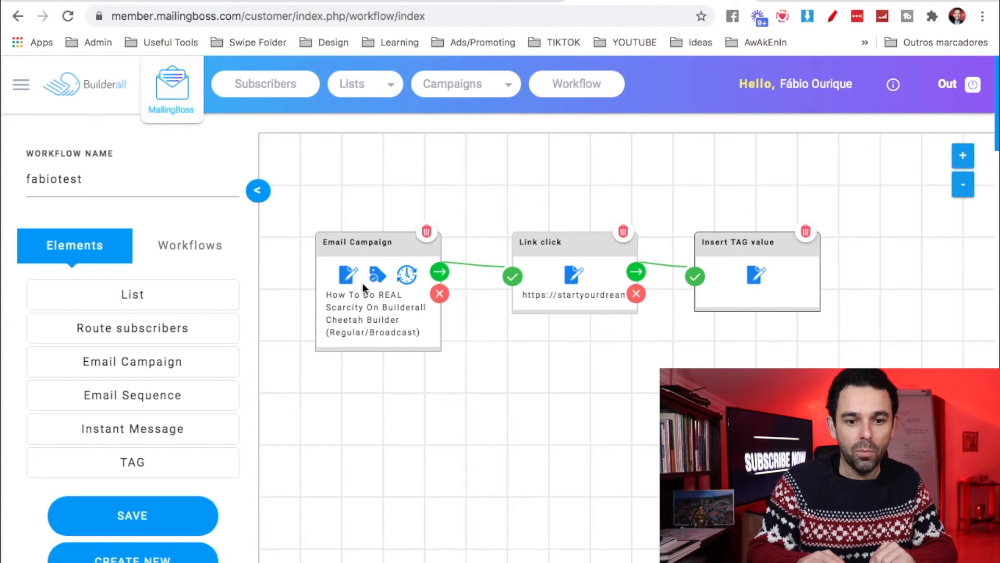
Choose the LEGENDARY tag in the Email Campaign card's TAG filter and discard the change
click(375, 276)
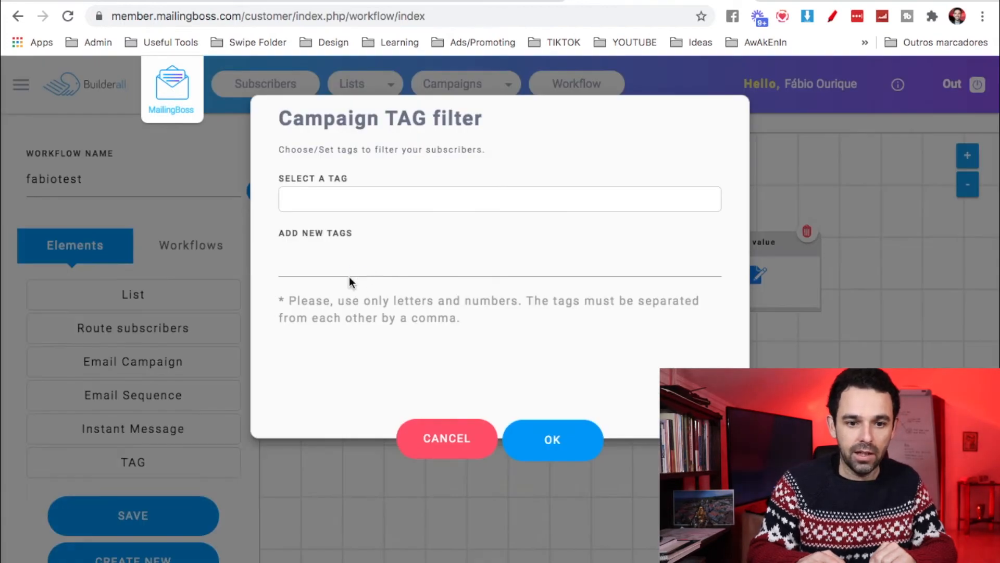
click(344, 197)
click(405, 167)
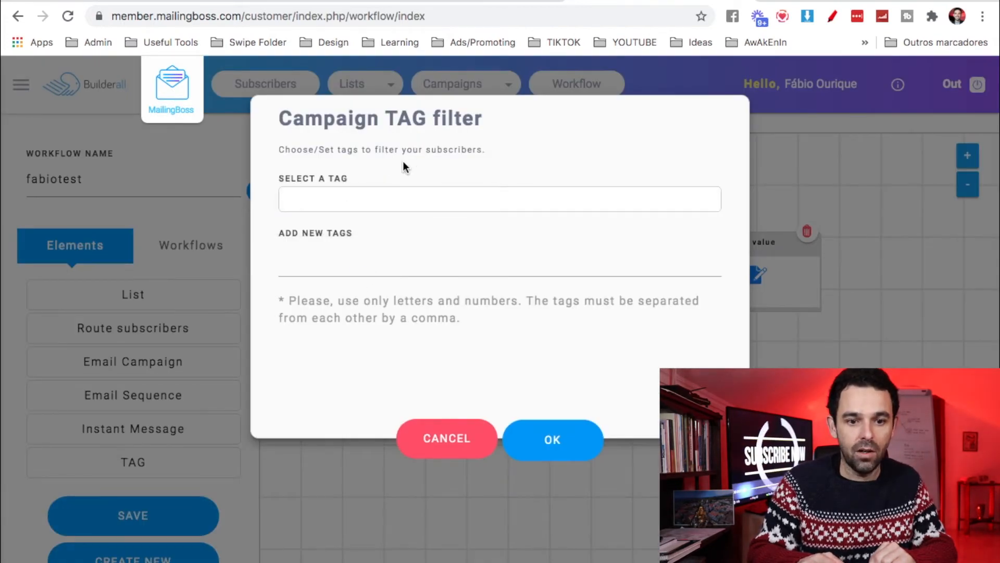
click(365, 209)
click(359, 223)
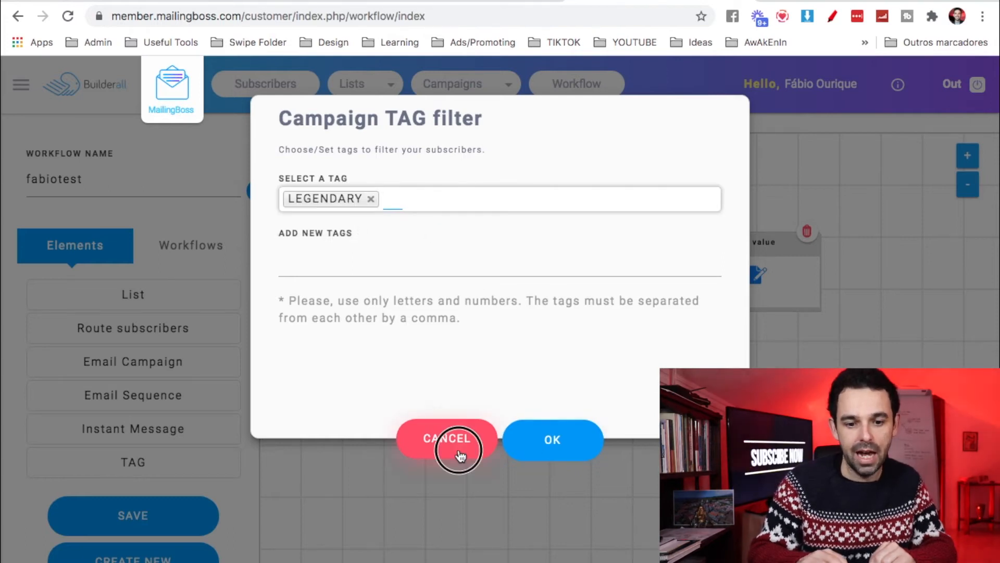
click(458, 448)
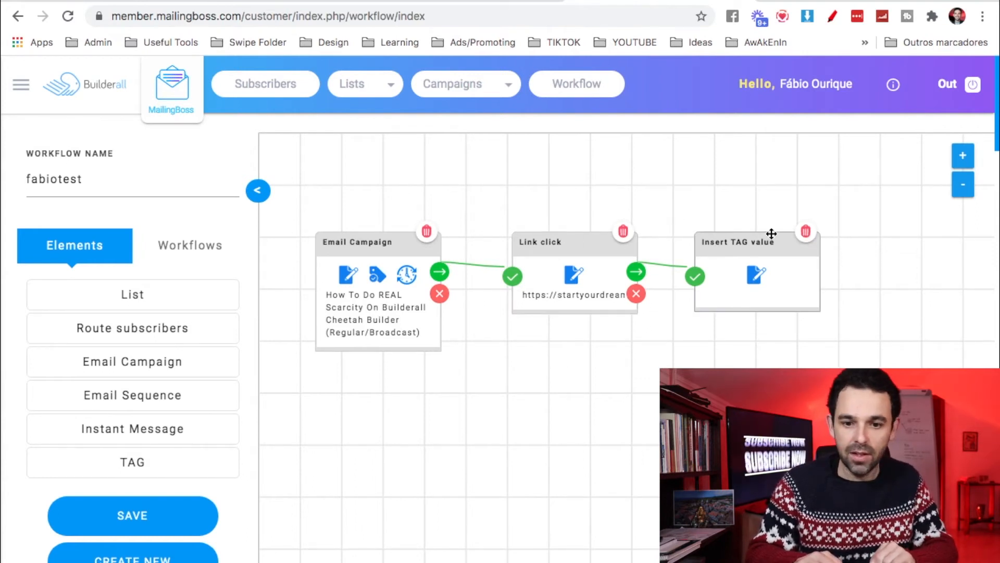
Delete the Insert TAG value, Link click and Email Campaign cards to clear the workflow canvas
click(806, 231)
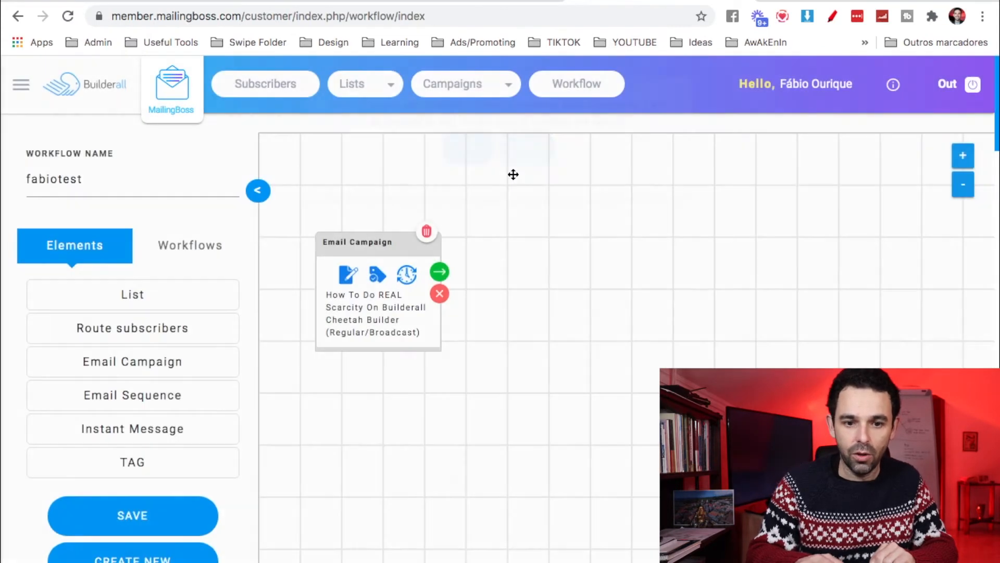
click(514, 179)
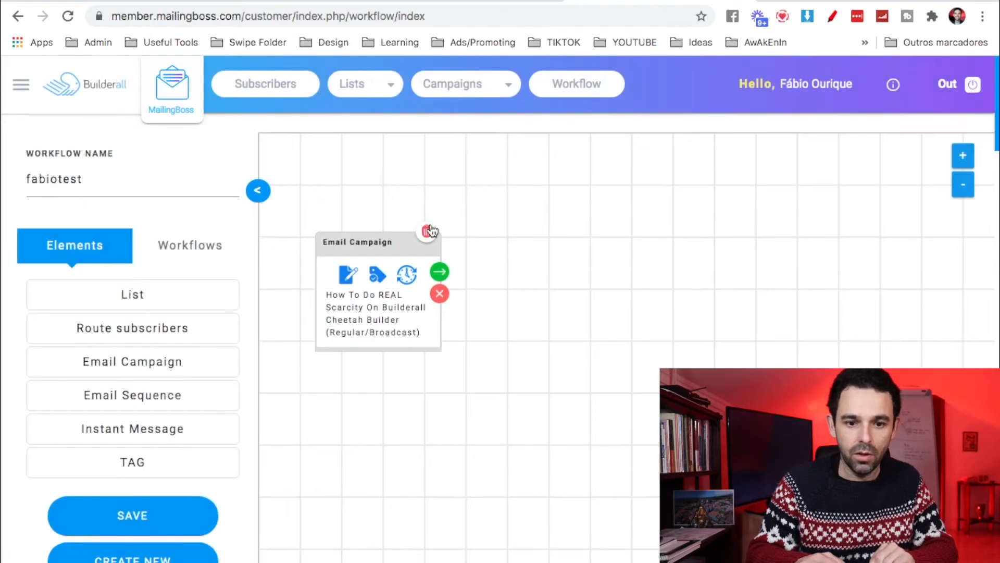
click(428, 231)
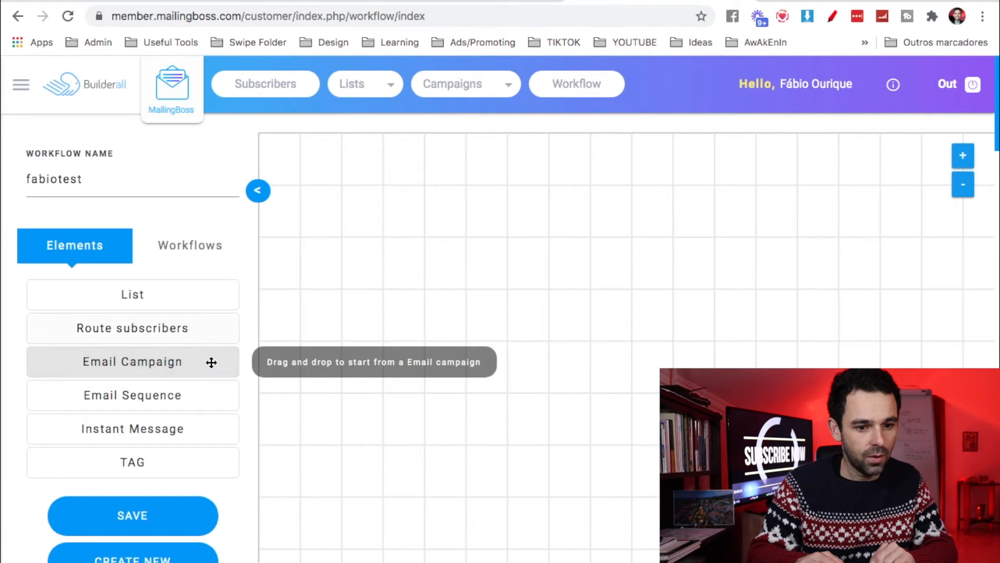
Add an Email Sequence element to the canvas, set it to the Webinar sequence and load the sequence's emails
drag(156, 395, 484, 281)
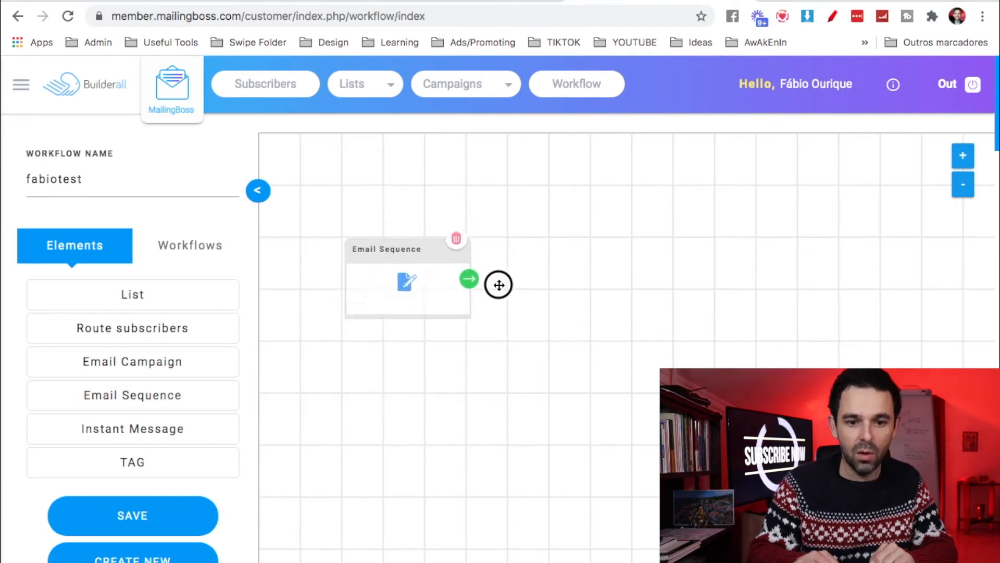
click(392, 291)
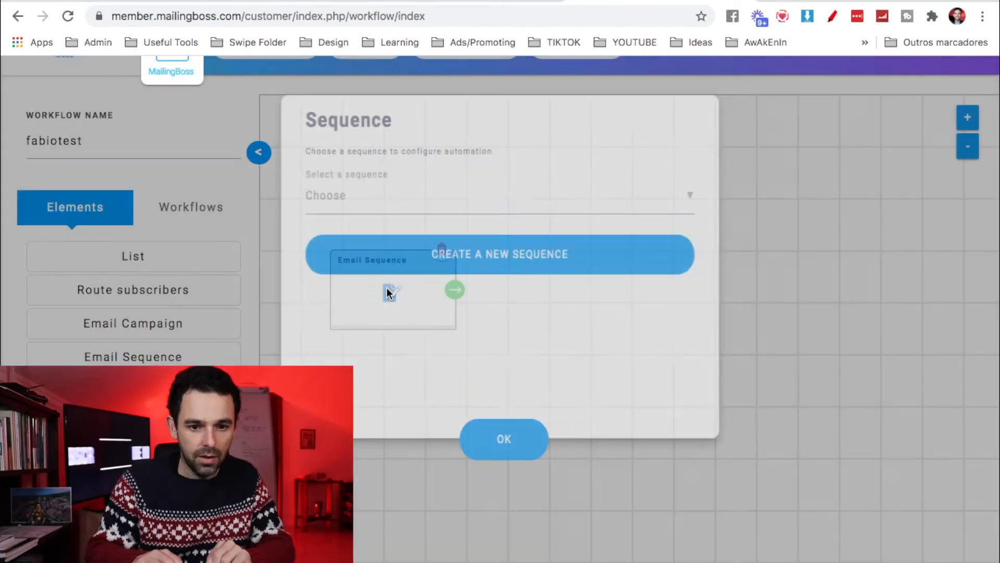
click(361, 192)
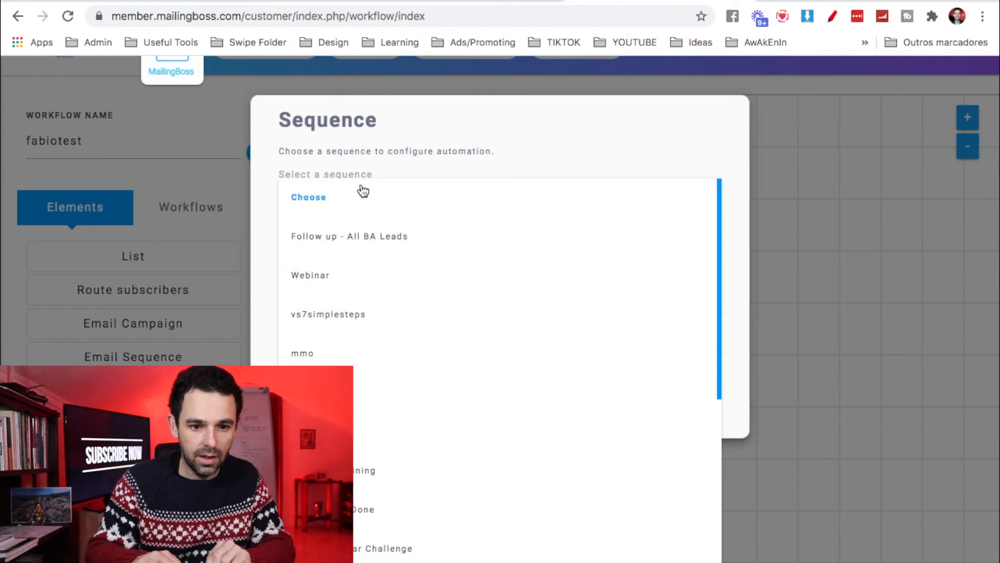
click(327, 277)
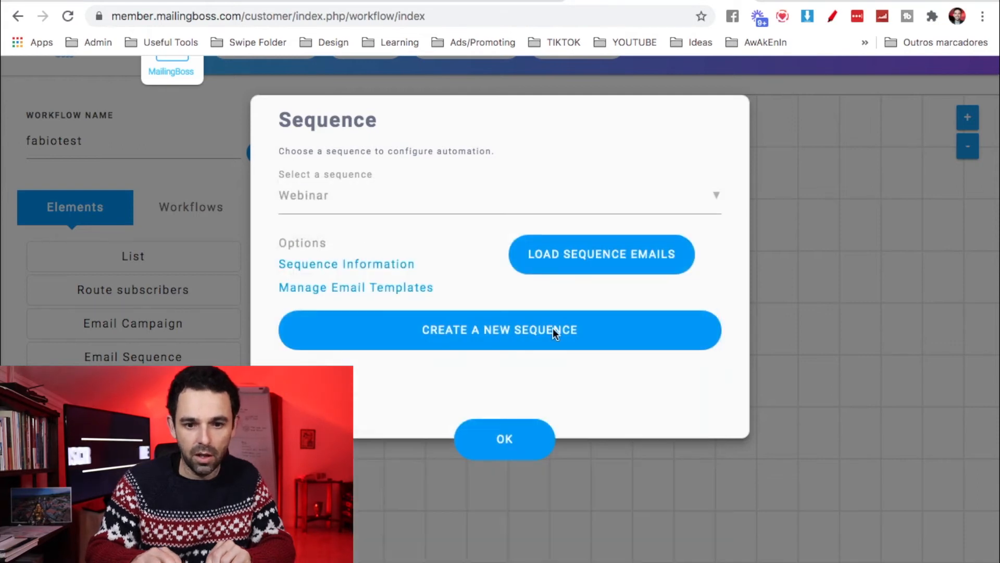
click(557, 275)
click(499, 436)
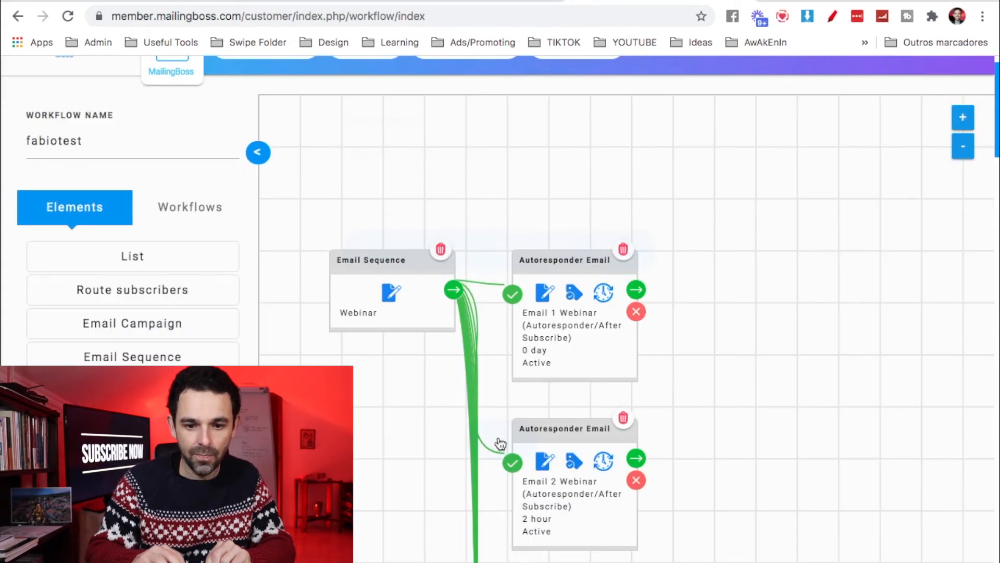
Add a Link click condition to the positive branch of the sequence's last email, Email 14, using the link that ends in /masterclass
scroll(726, 475, down, 20)
scroll(726, 475, up, 20)
scroll(726, 475, down, 15)
scroll(727, 474, down, 20)
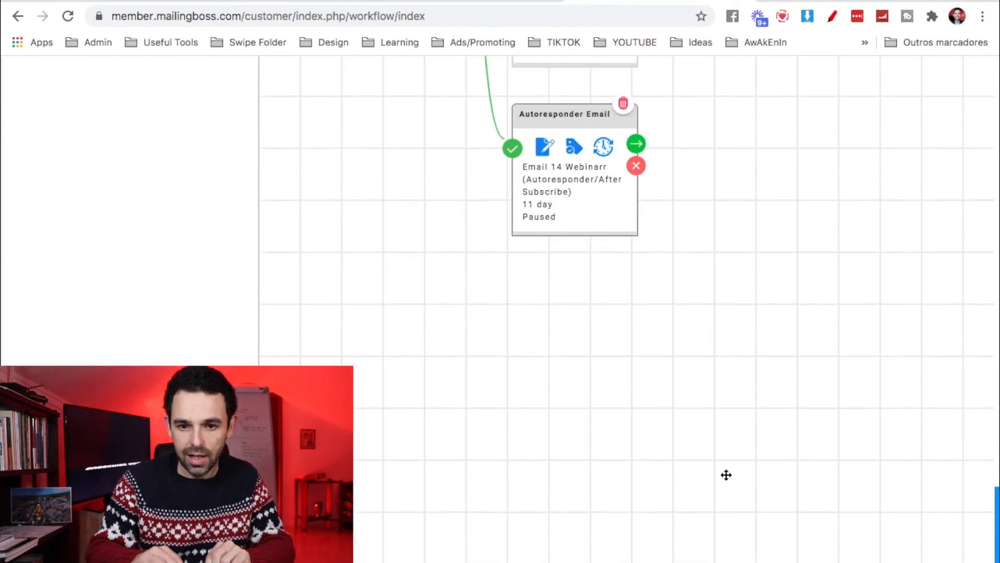
click(635, 382)
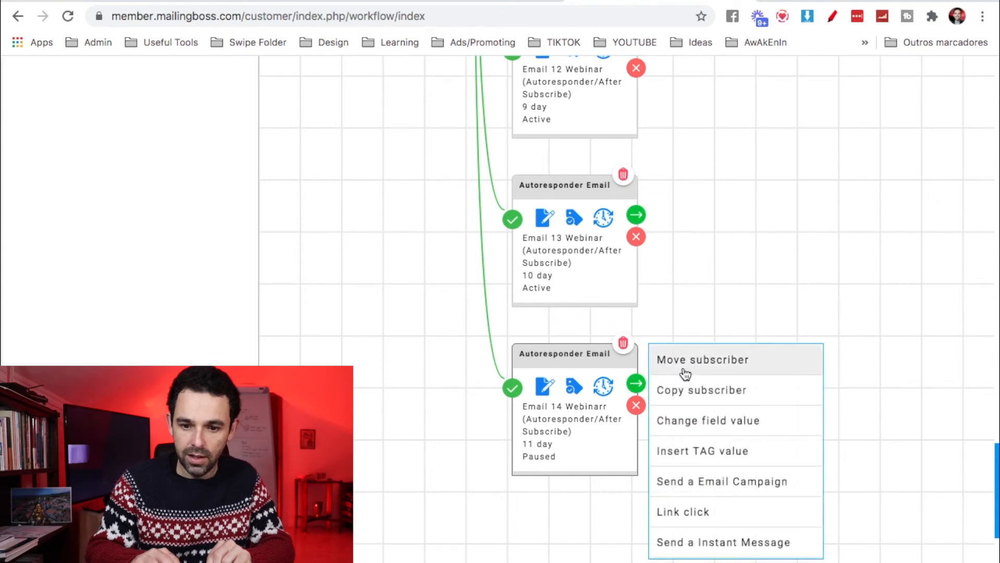
click(688, 512)
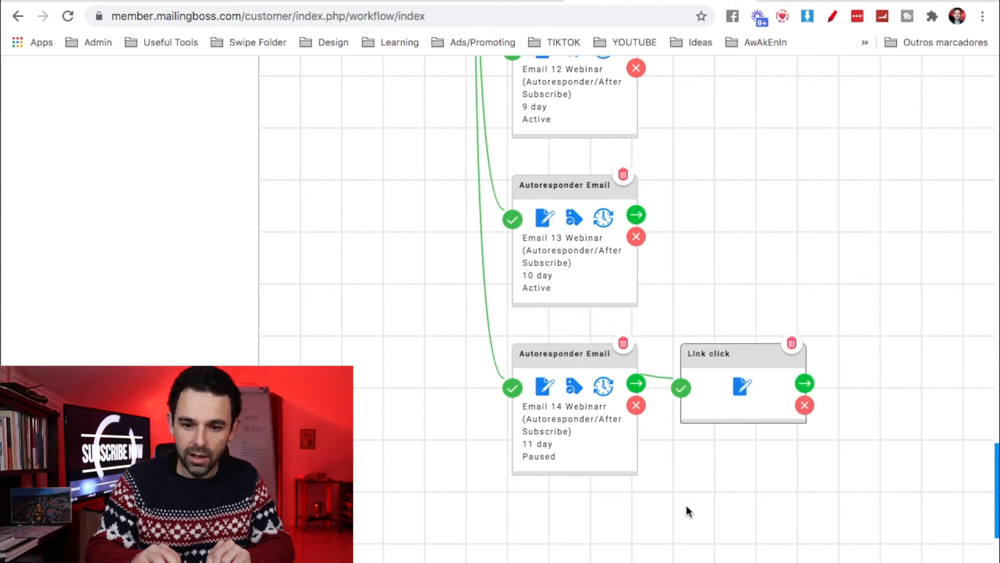
click(383, 258)
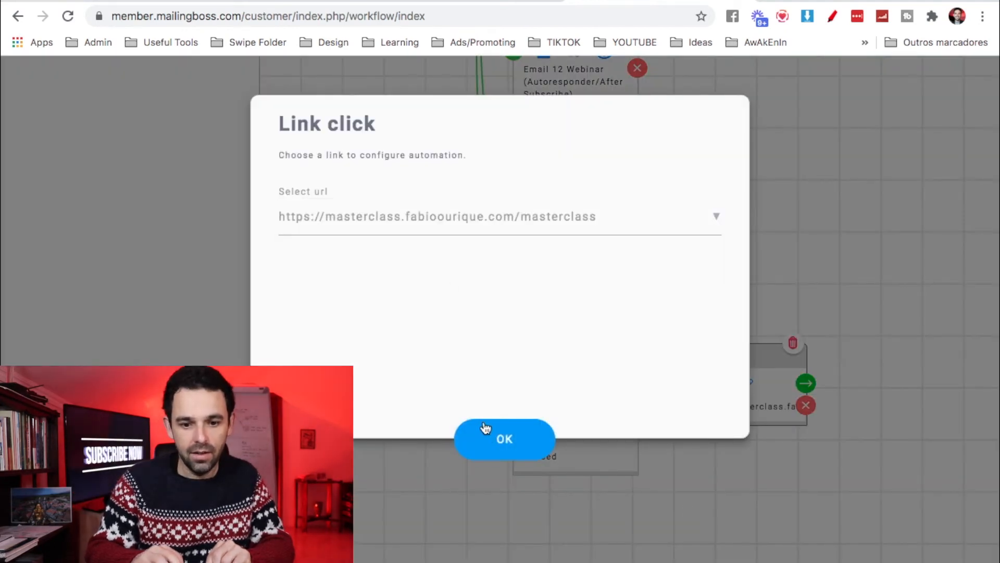
click(486, 428)
Add a Copy subscriber action to the Link click card's positive branch, choosing the account owner's 0-subscriber list with no delay
click(806, 384)
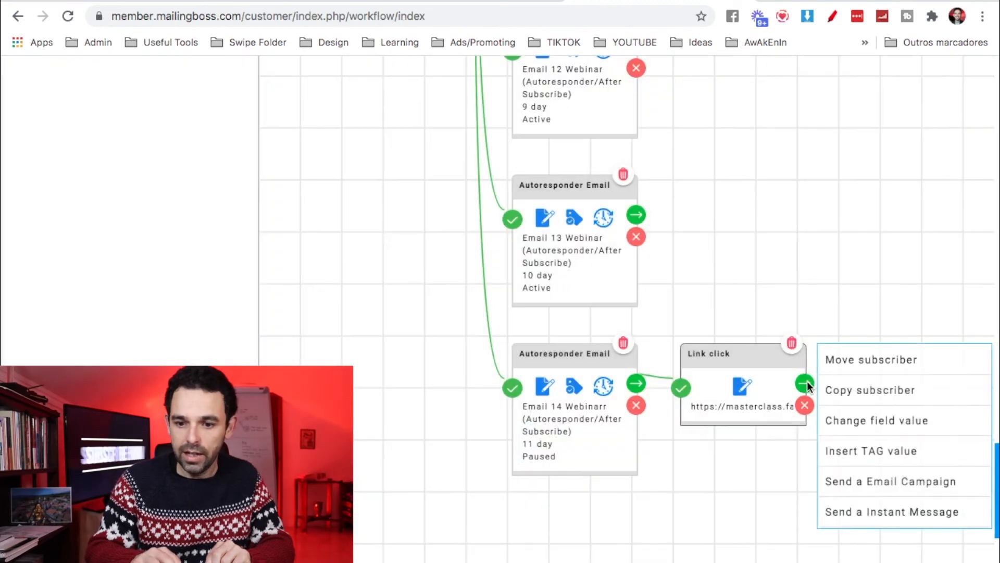
click(864, 395)
click(428, 229)
click(386, 288)
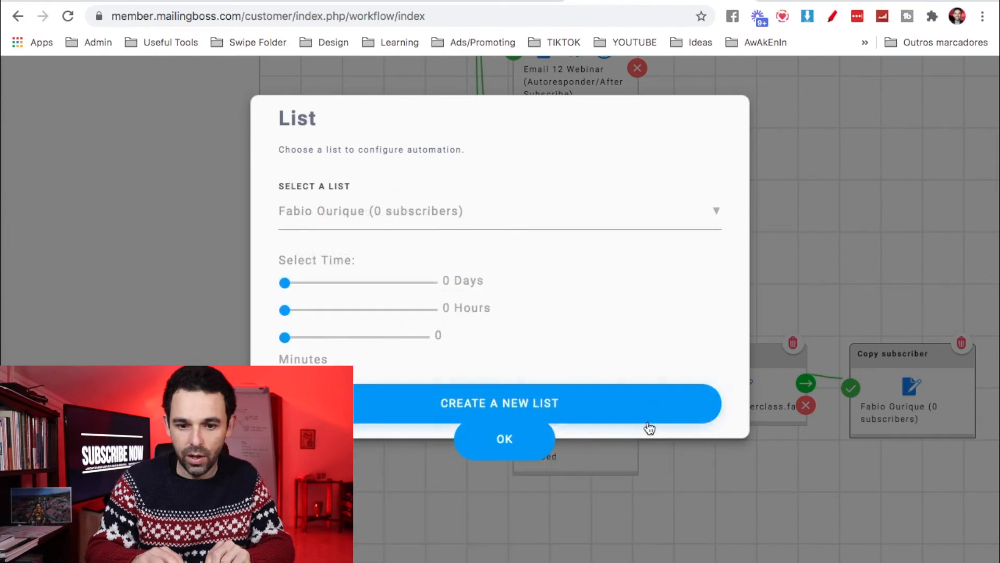
click(536, 444)
Rearrange the Link click and Copy subscriber cards so they sit side by side beside the Email 14 card
drag(881, 387, 864, 414)
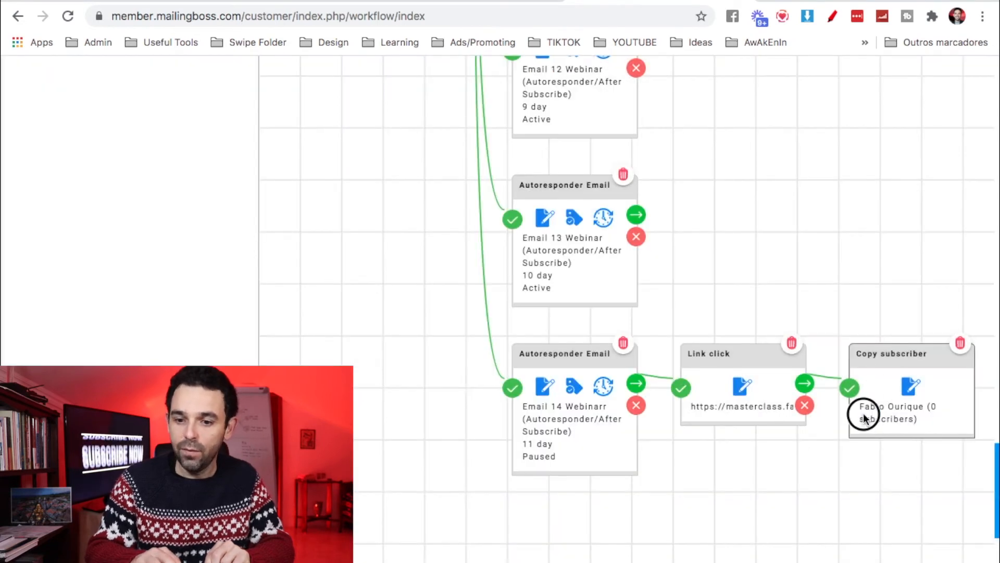
scroll(864, 415, right, 1)
drag(874, 350, 867, 411)
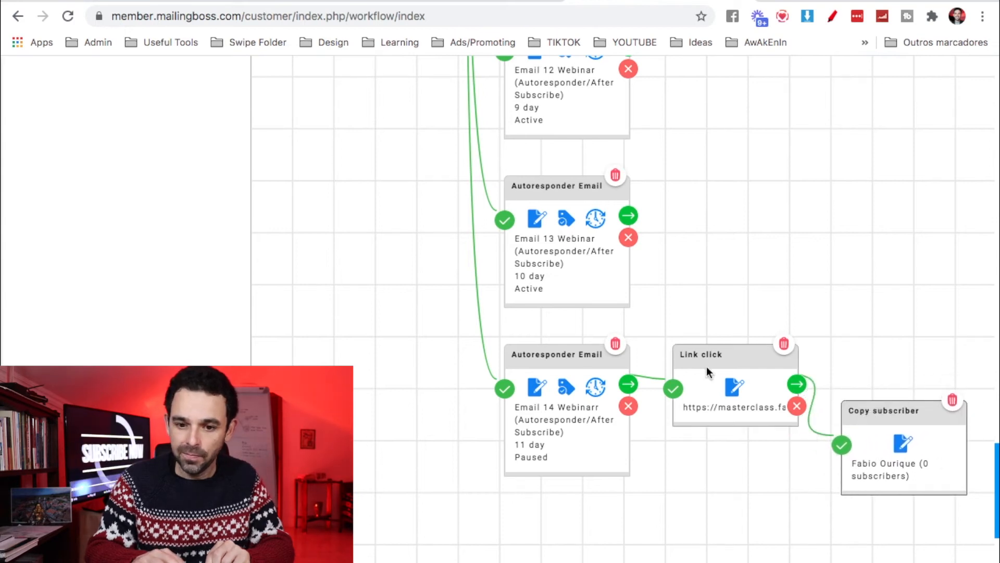
drag(713, 355, 715, 313)
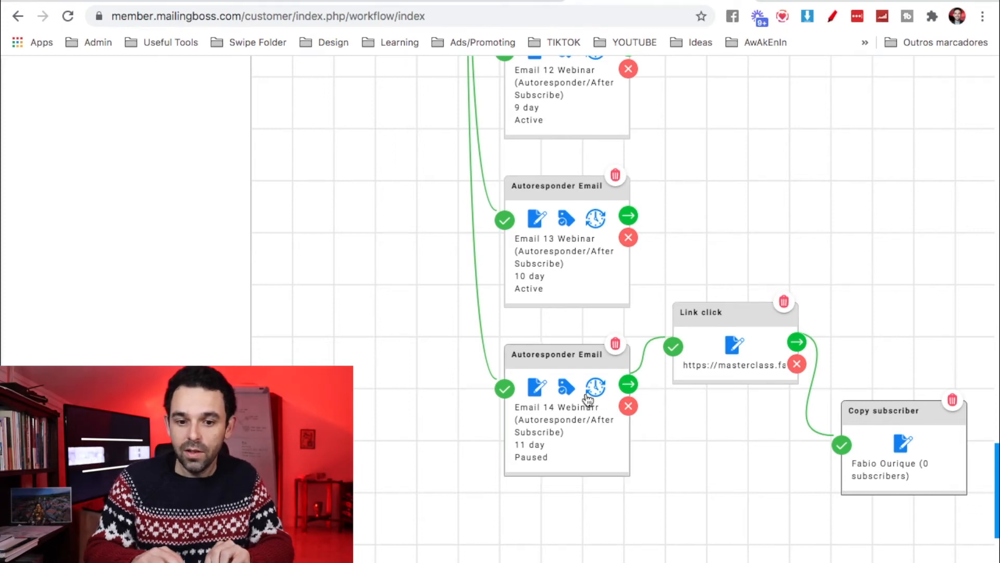
drag(719, 311, 712, 359)
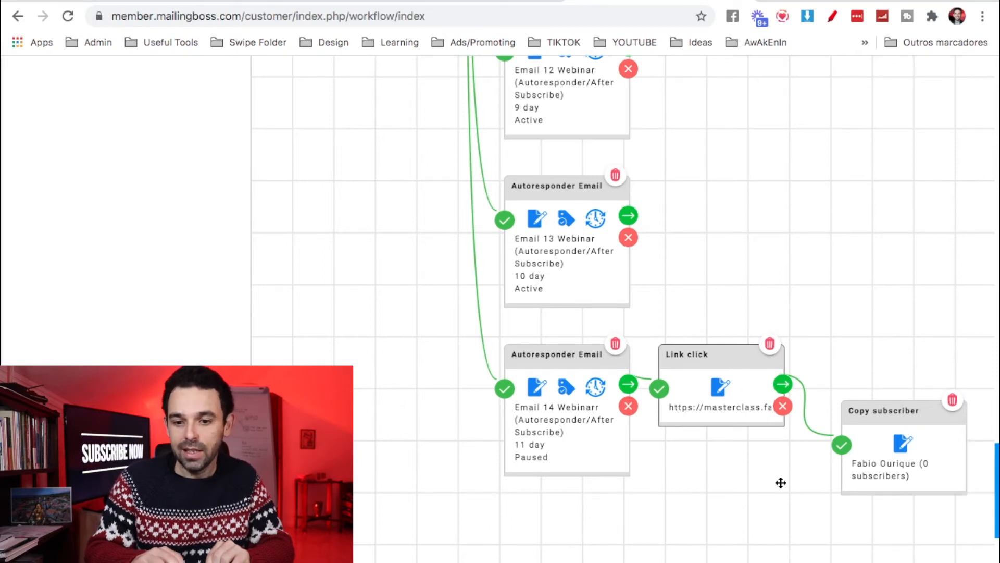
mouse_move(885, 411)
mouse_down()
mouse_move(873, 383)
mouse_move(883, 418)
mouse_up()
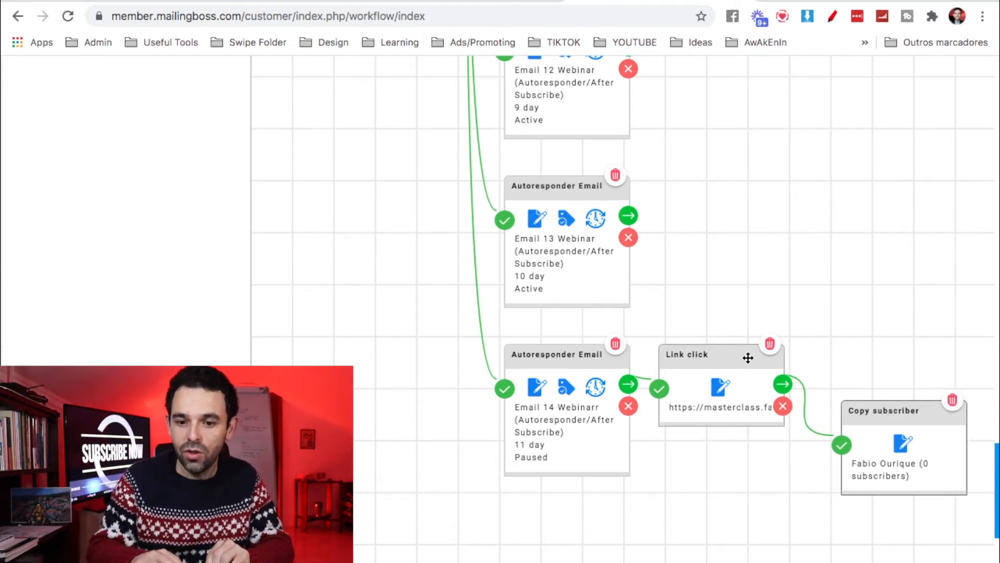
mouse_move(883, 417)
mouse_down()
mouse_move(844, 416)
mouse_move(868, 412)
mouse_up()
mouse_move(695, 351)
mouse_down()
mouse_move(690, 383)
mouse_move(695, 361)
mouse_up()
drag(871, 409, 882, 384)
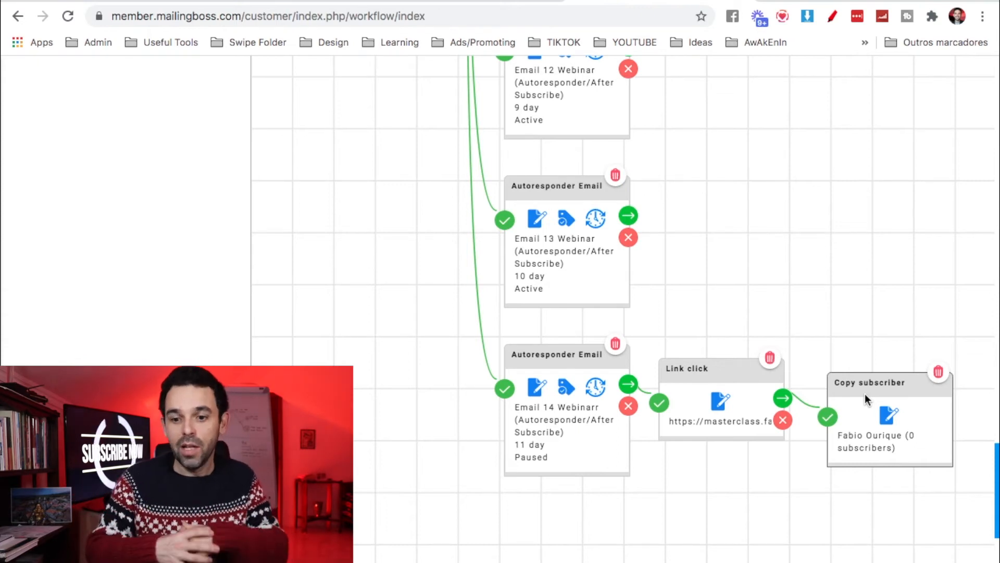
Circle the highlighted viewer comment asking for a tutorial on Builderall professional email setup
drag(830, 300, 826, 513)
drag(789, 365, 800, 513)
mouse_move(38, 177)
mouse_down()
mouse_move(60, 377)
mouse_move(478, 536)
mouse_move(802, 308)
mouse_move(504, 191)
mouse_move(259, 161)
mouse_move(56, 201)
mouse_up()
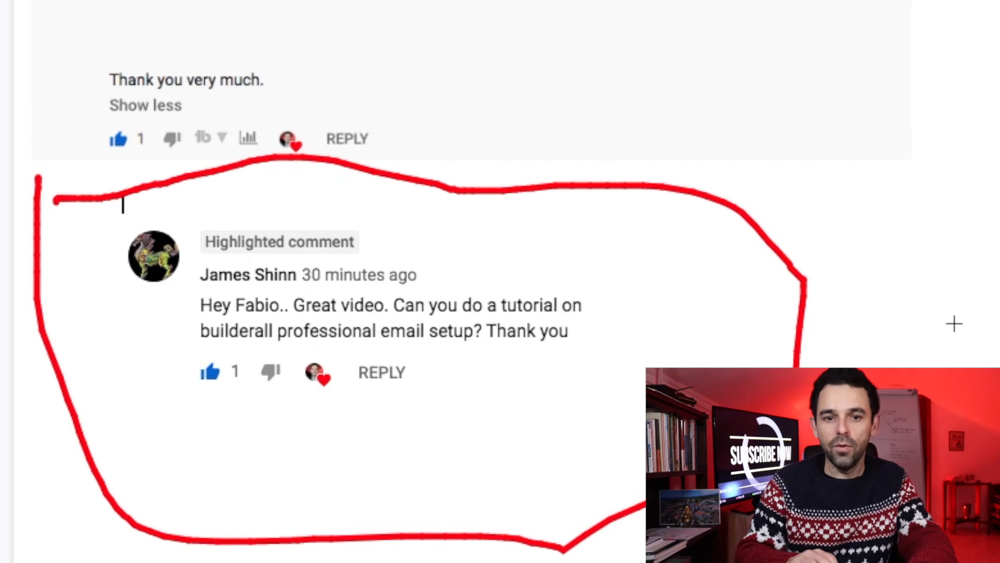
key(Escape)
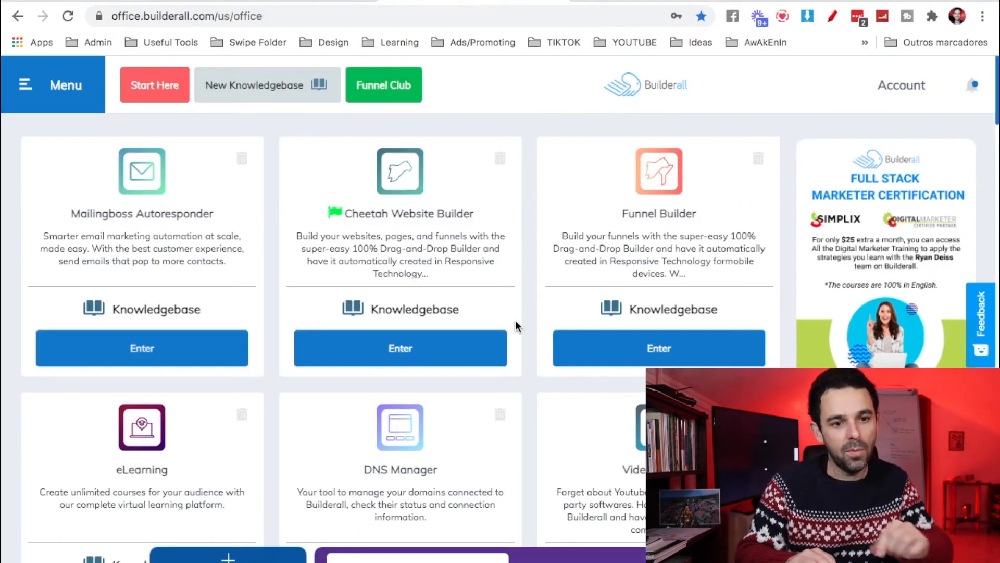
Find the Custom Email tool on the Builderall office page by searching the page for "email"
scroll(516, 322, down, 5)
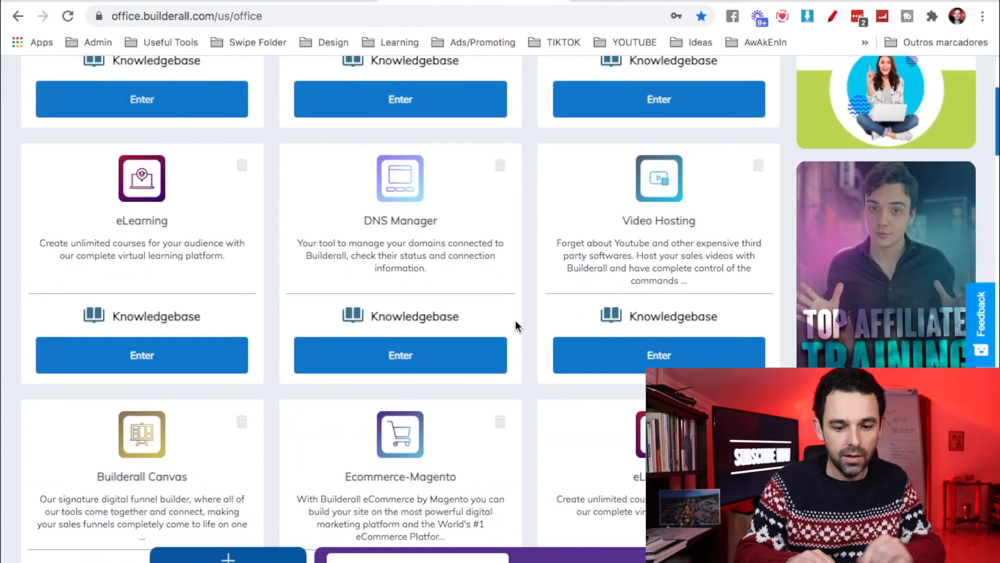
scroll(515, 322, up, 3)
scroll(515, 325, down, 5)
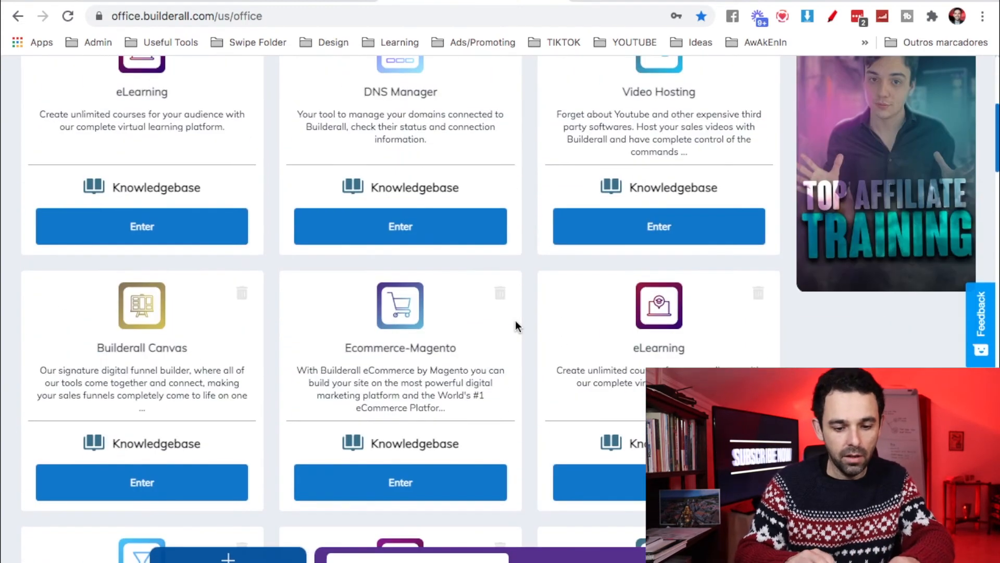
key(ctrl+f)
text(email)
key(Return)
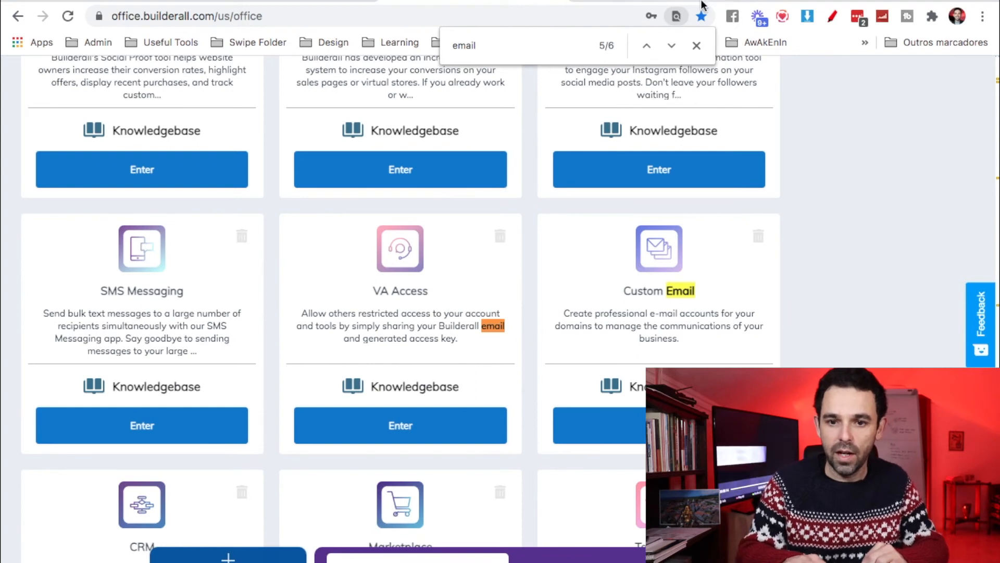
click(697, 45)
Circle the Custom Email card in red with the page drawing tool and clear the drawing
key(alt+shift+d)
mouse_move(534, 210)
mouse_down()
mouse_move(527, 431)
mouse_move(639, 467)
mouse_move(808, 286)
mouse_move(632, 189)
mouse_move(534, 197)
mouse_up()
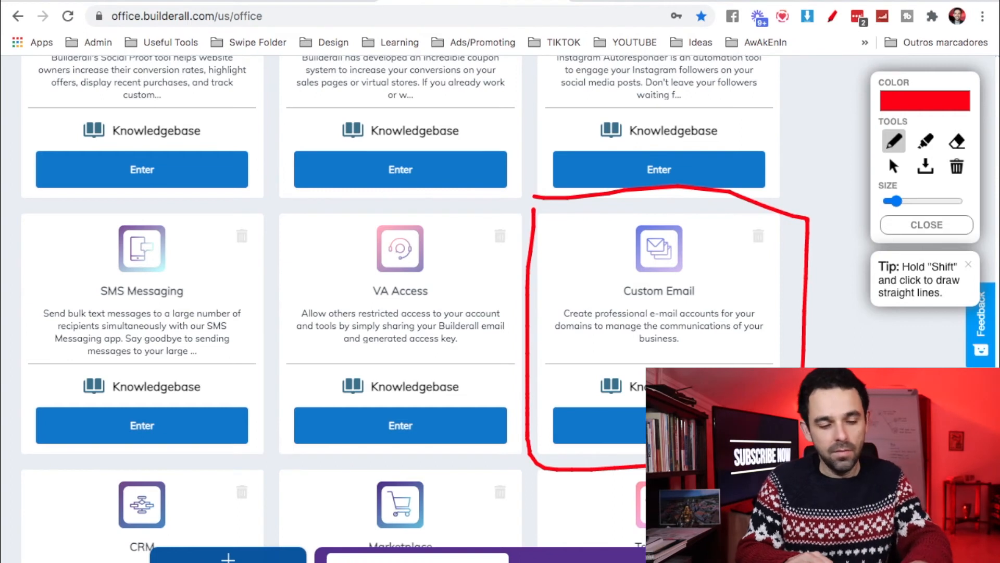
key(alt+shift+d)
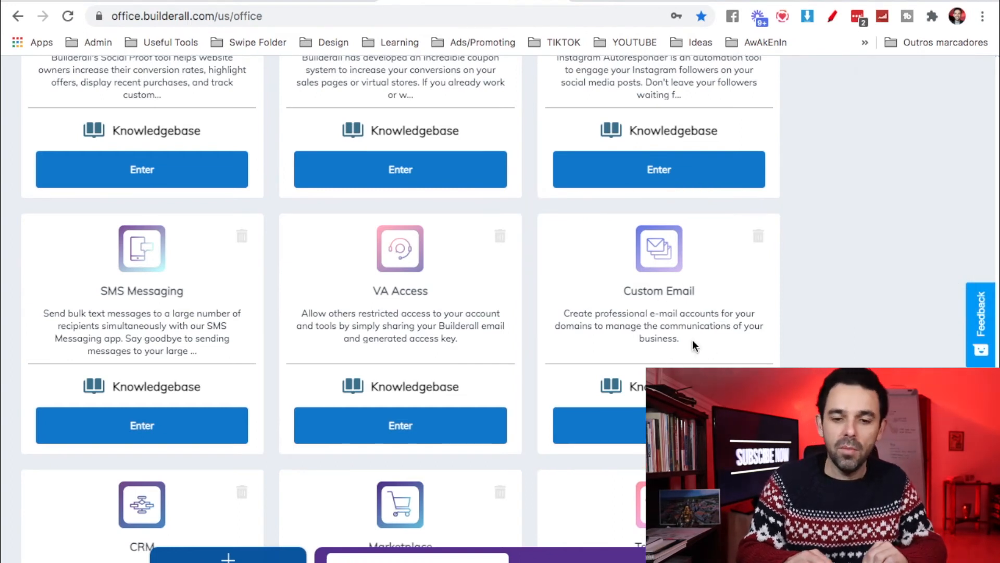
Open the Custom Email tool and expand the first domain to show its email accounts
scroll(687, 353, up, 1)
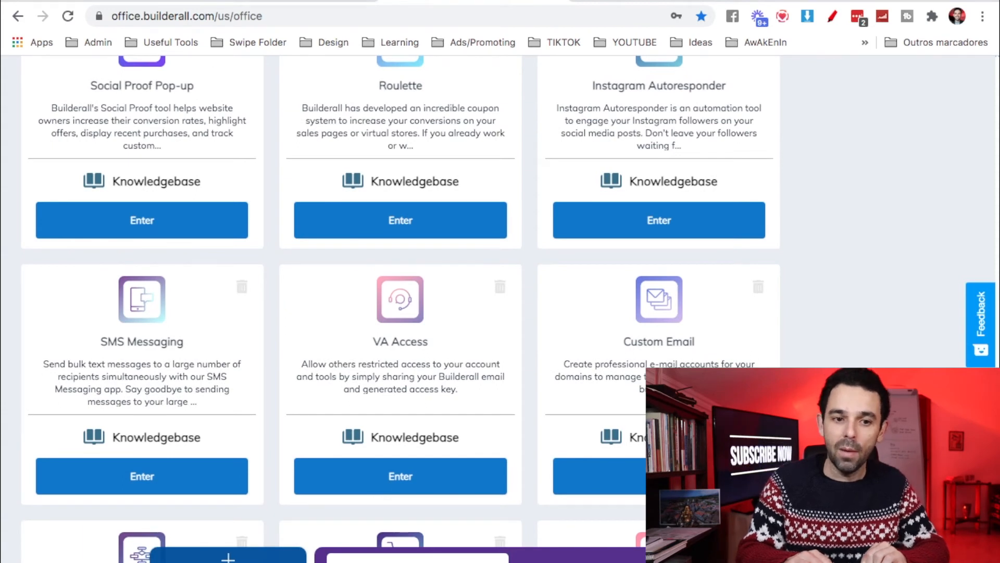
scroll(400, 309, down, 2)
scroll(400, 308, up, 2)
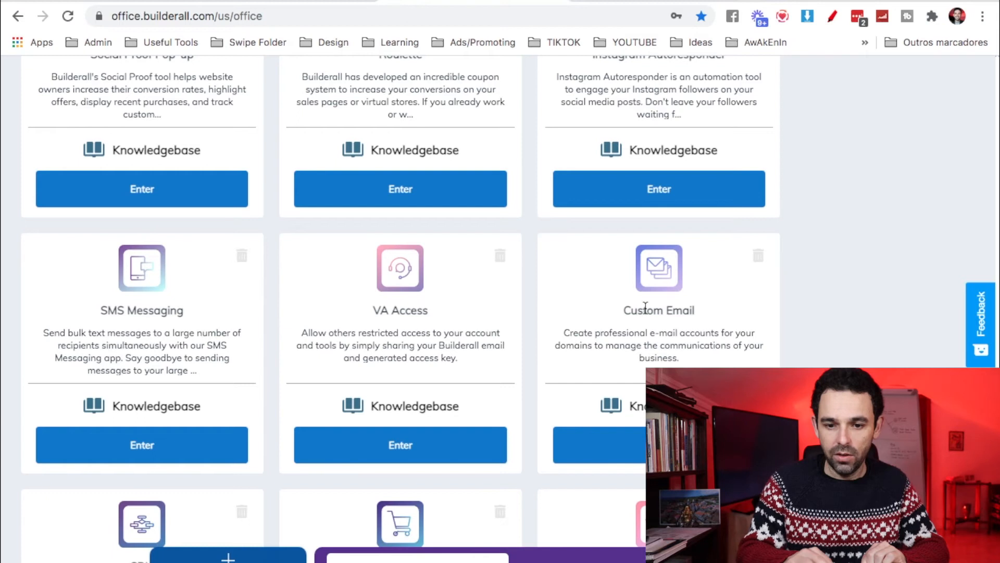
click(633, 446)
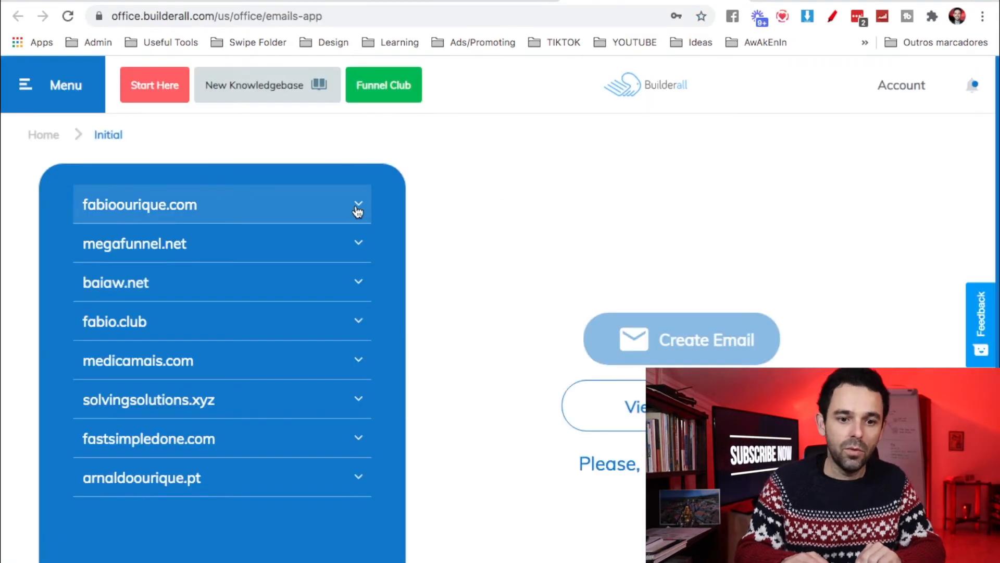
click(358, 205)
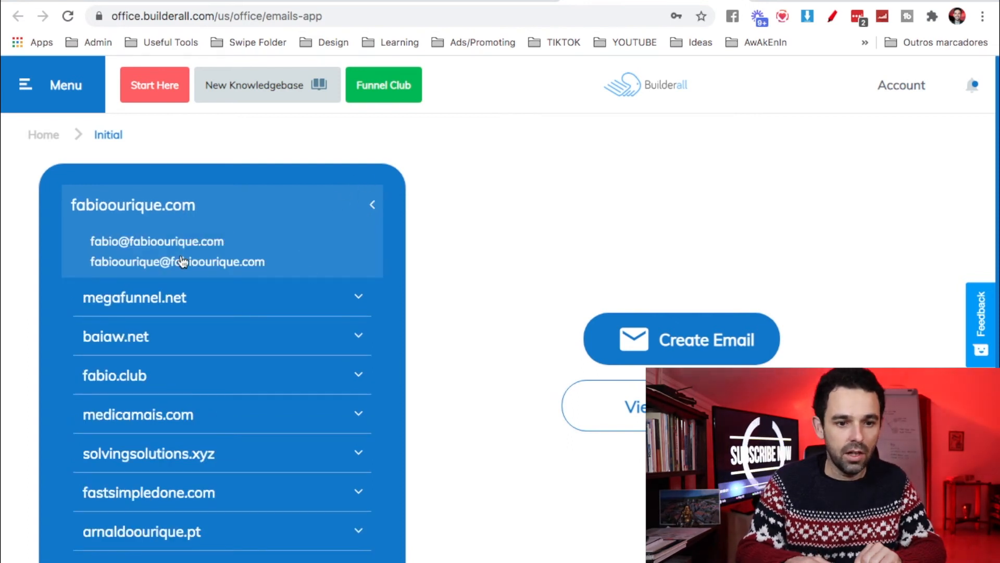
Open the Create Email form for the first domain and close it without creating an account
click(678, 356)
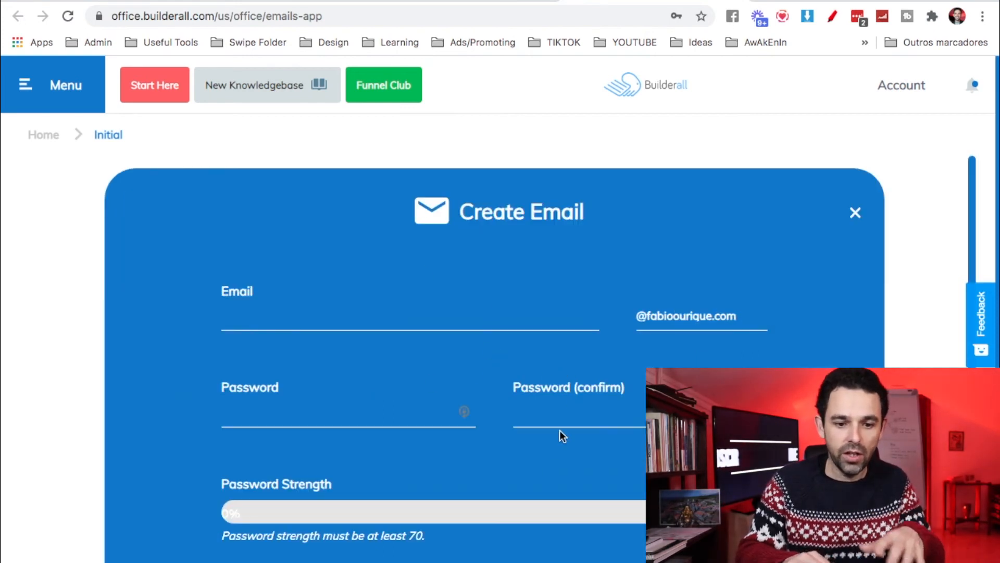
click(860, 221)
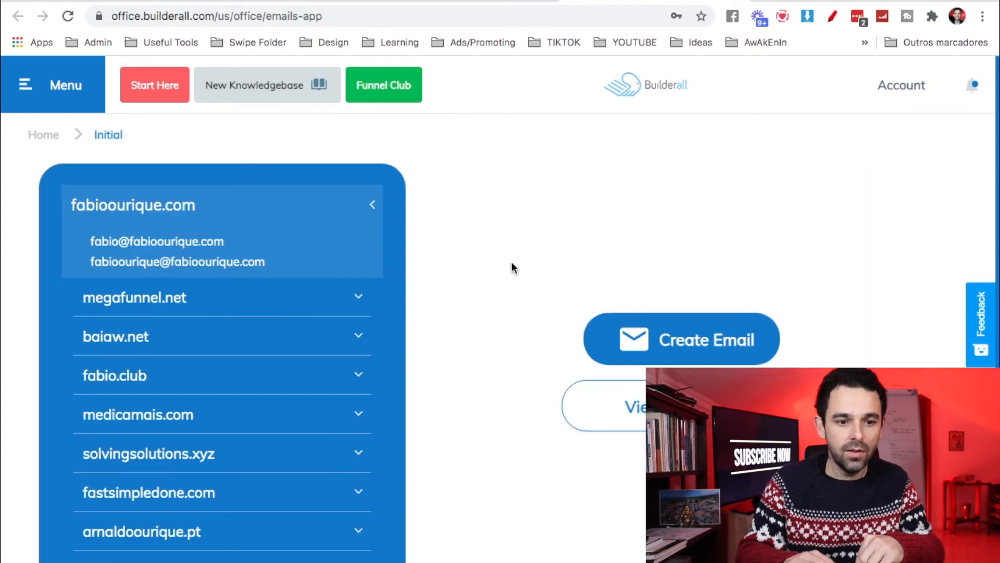
Open the Emails List page and expand the first domain to view its account management options
click(618, 400)
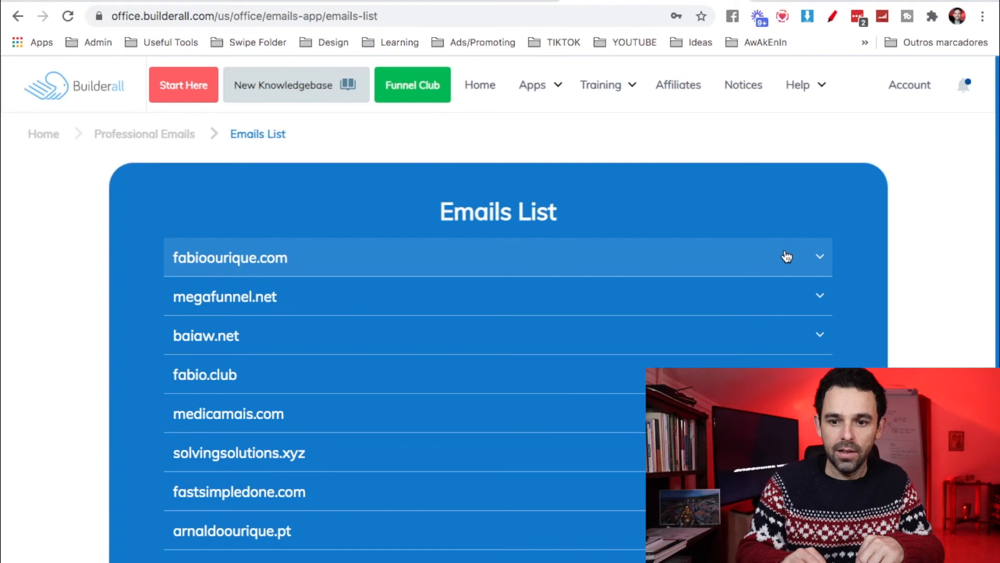
click(777, 265)
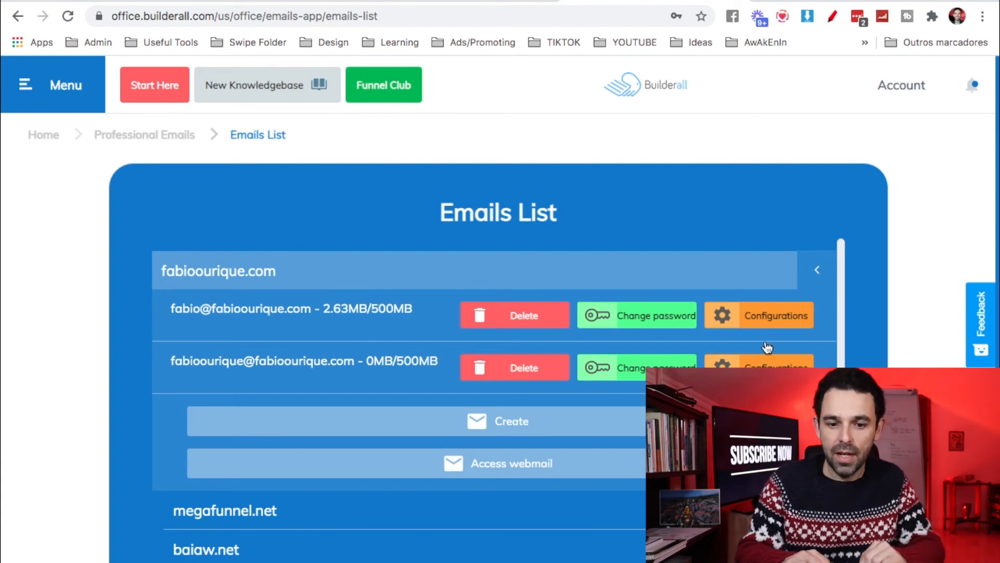
scroll(604, 441, down, 1)
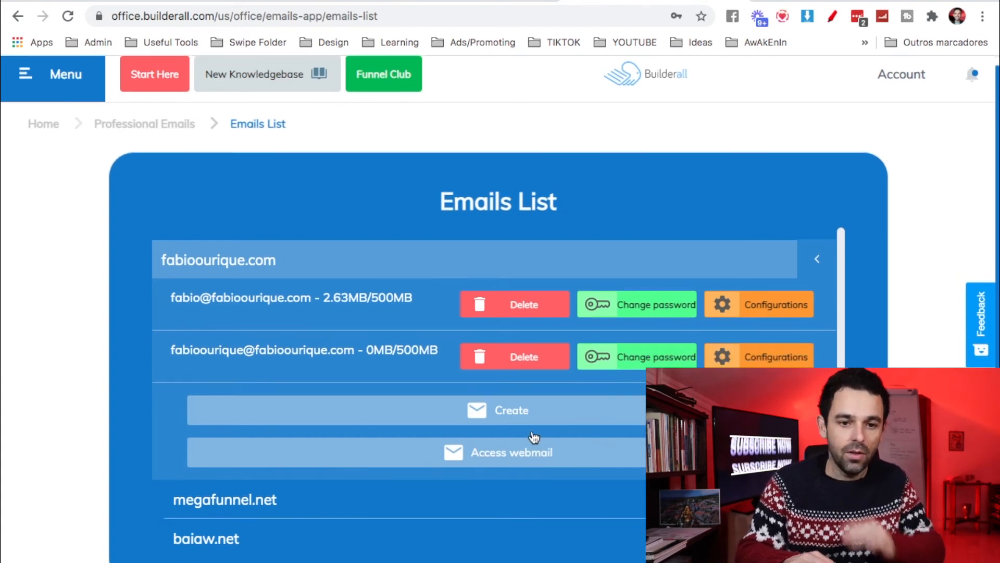
Open the first domain's webmail to view the inbox and return to the Emails List page
click(512, 461)
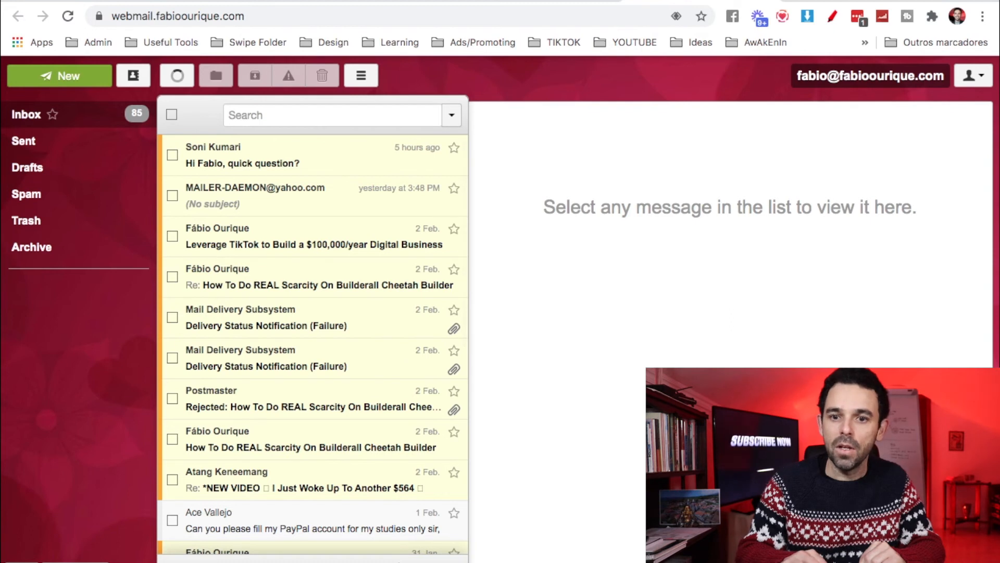
click(767, 1)
scroll(296, 191, up, 2)
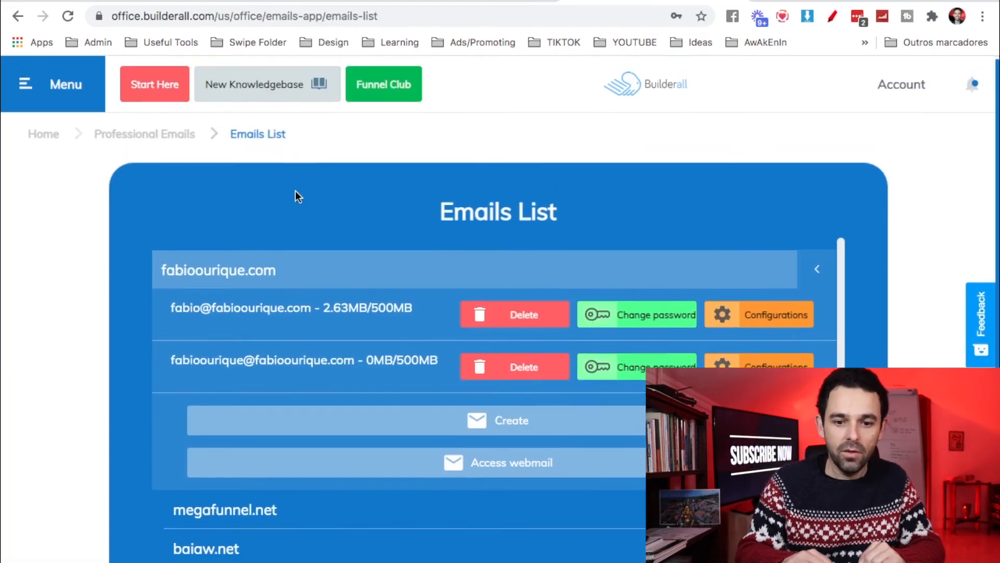
Return to the Builderall office home page and its Mailingboss Autoresponder card
scroll(402, 401, up, 2)
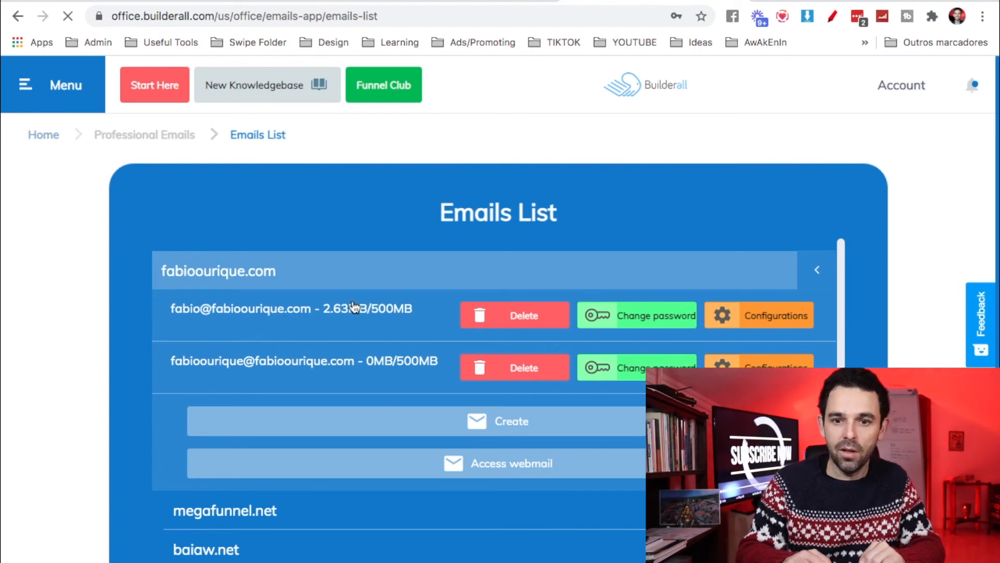
click(687, 85)
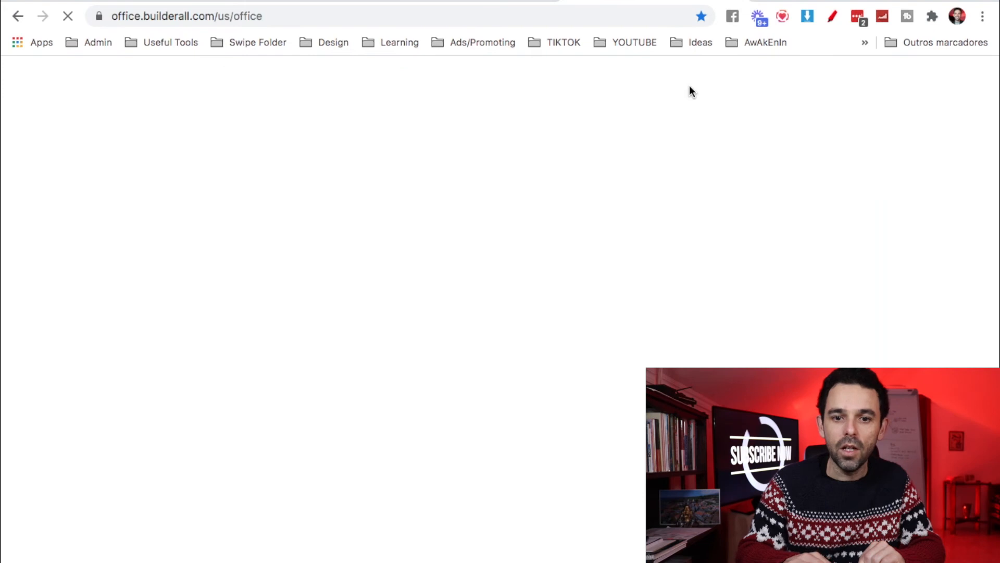
scroll(500, 281, down, 3)
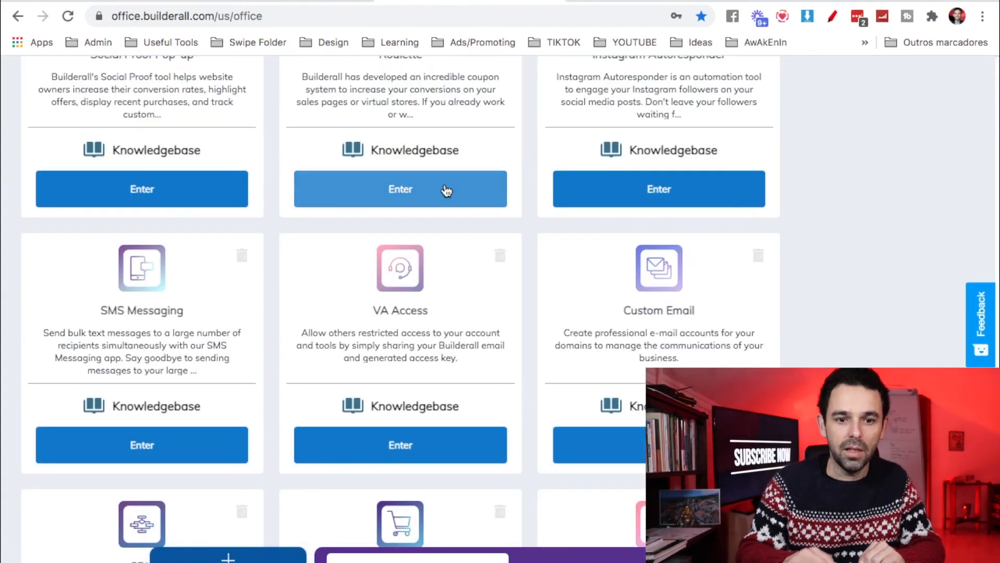
scroll(447, 190, up, 10)
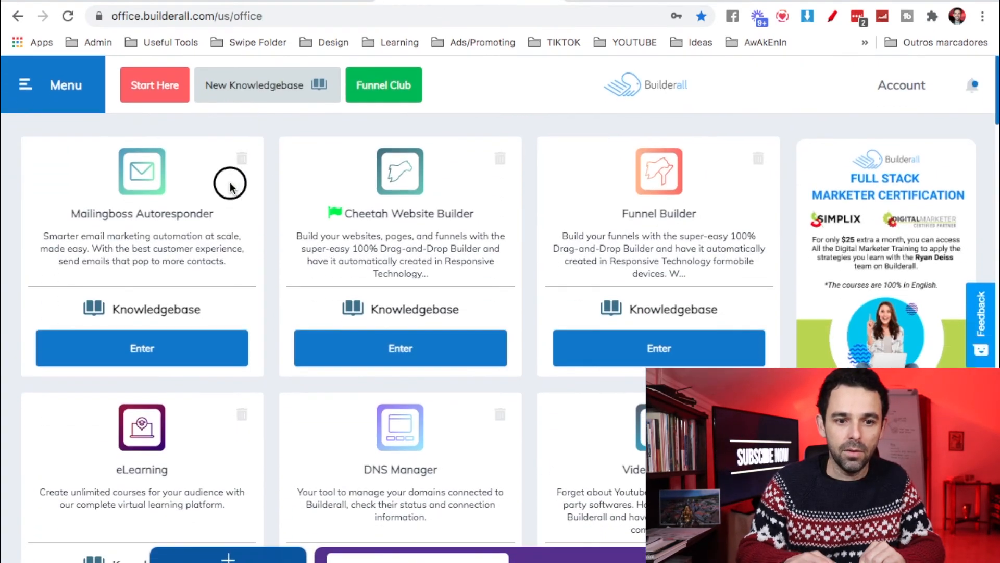
Switch to MailingBoss and open the form for creating a new sending domain, ready for the domain name
click(230, 186)
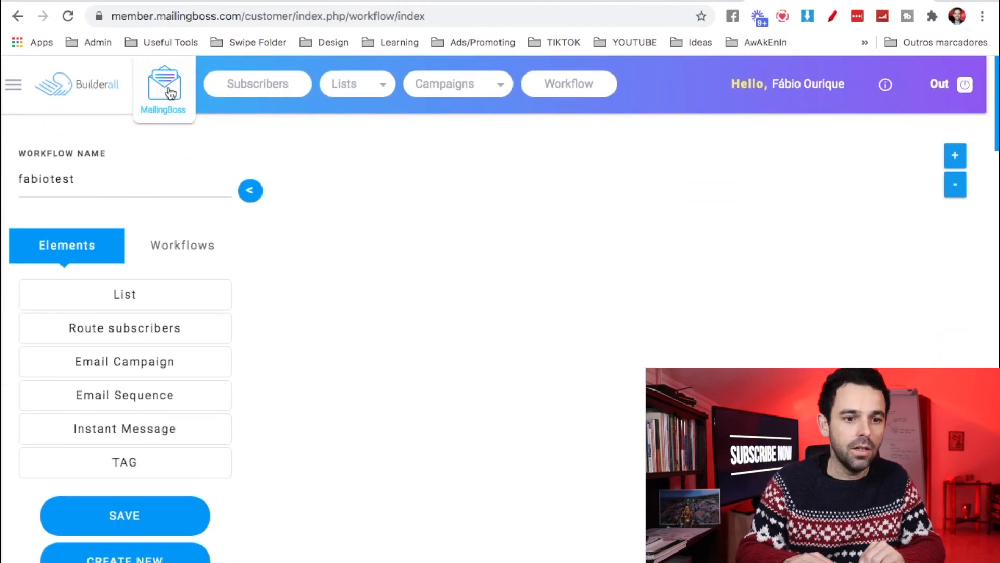
click(20, 94)
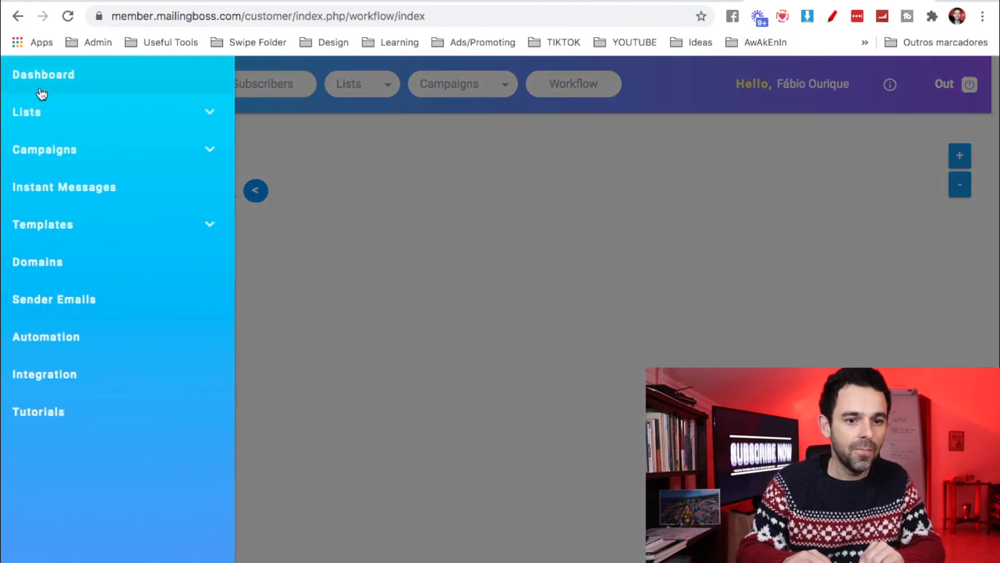
click(56, 265)
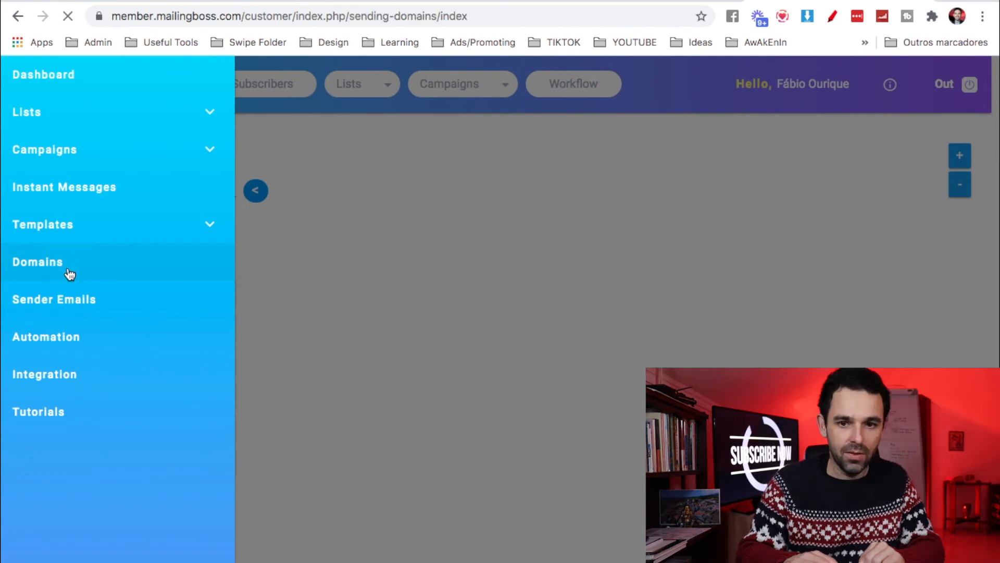
click(617, 279)
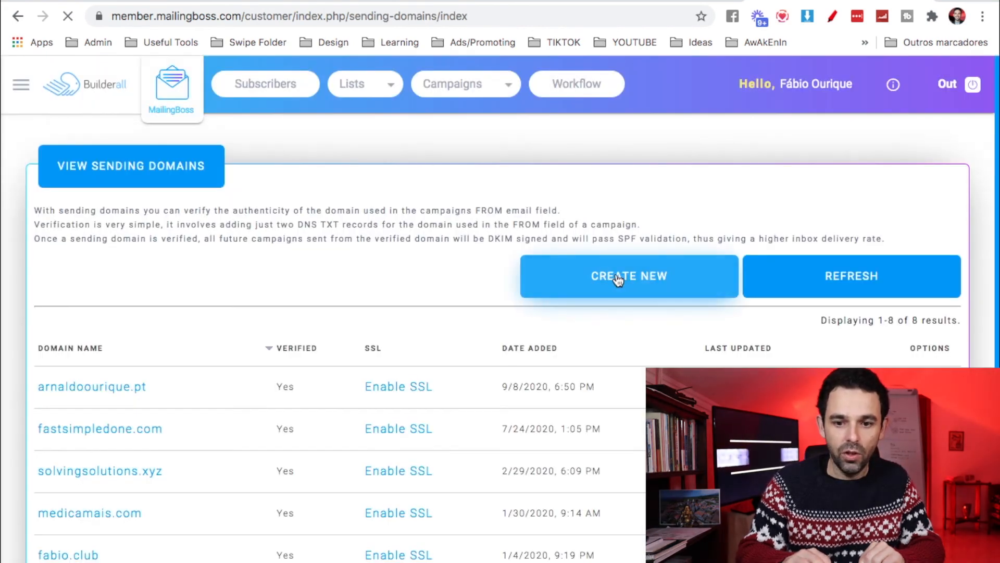
click(398, 248)
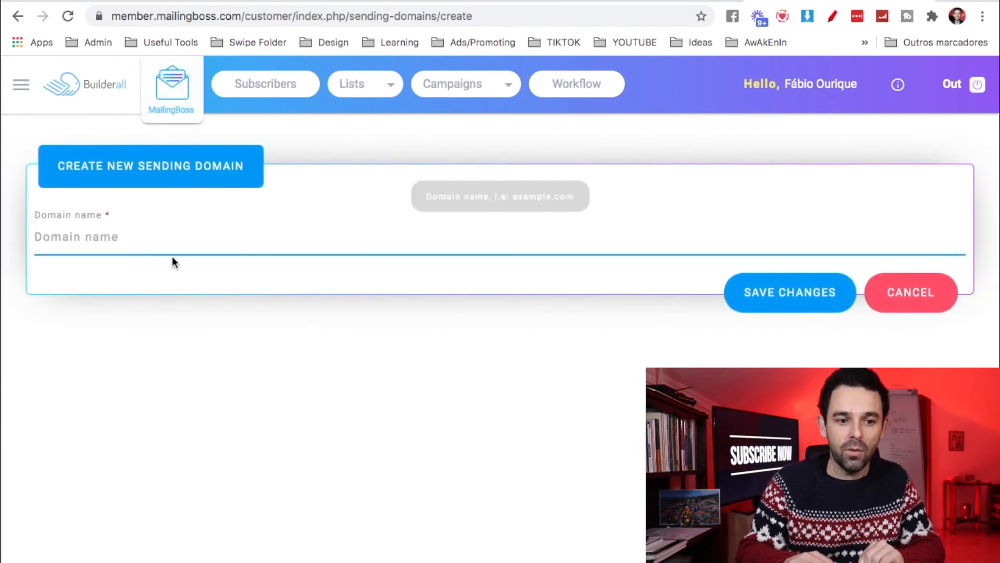
Open the sender emails page and examine the registered sender's email address and its verification status
click(832, 297)
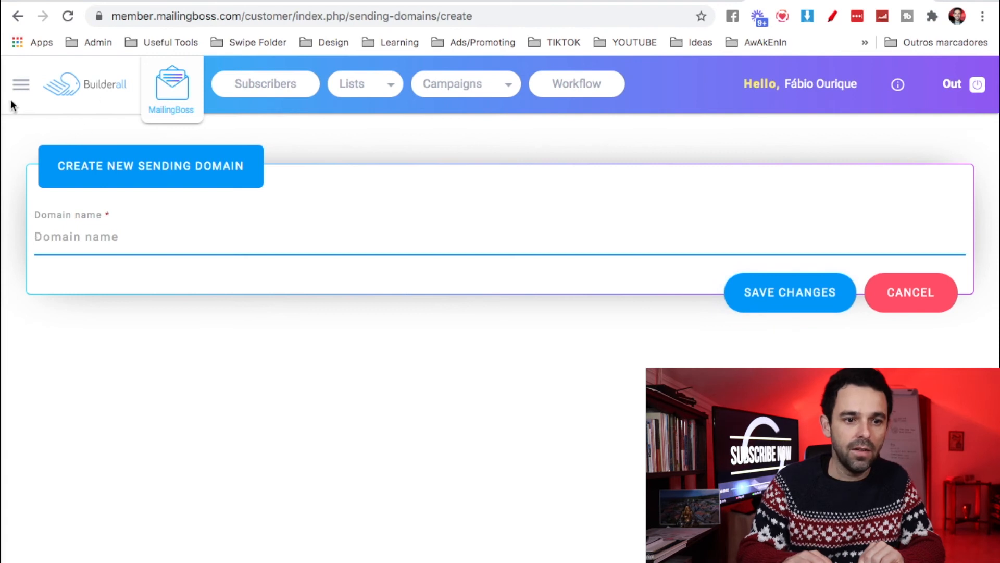
click(27, 90)
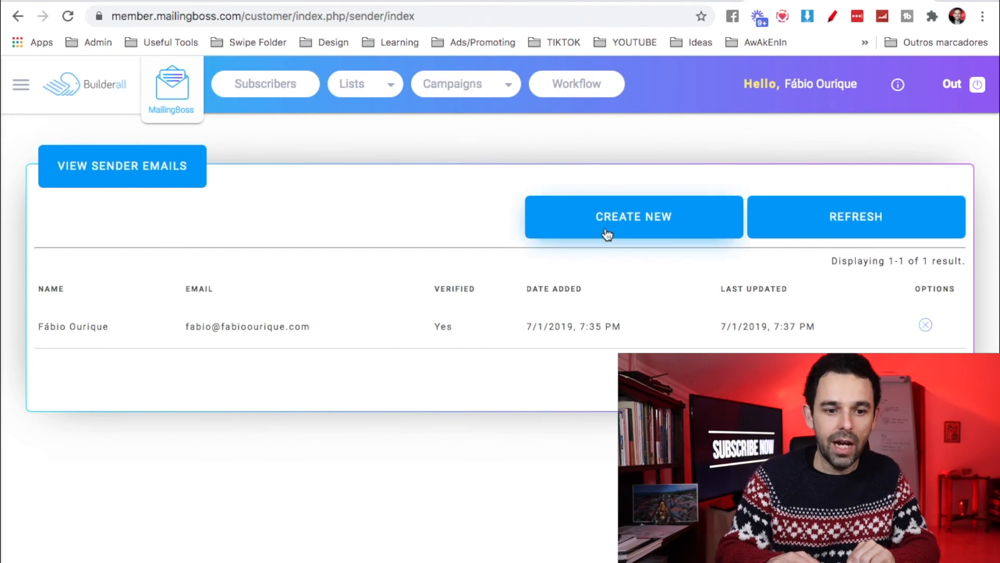
drag(186, 326, 331, 324)
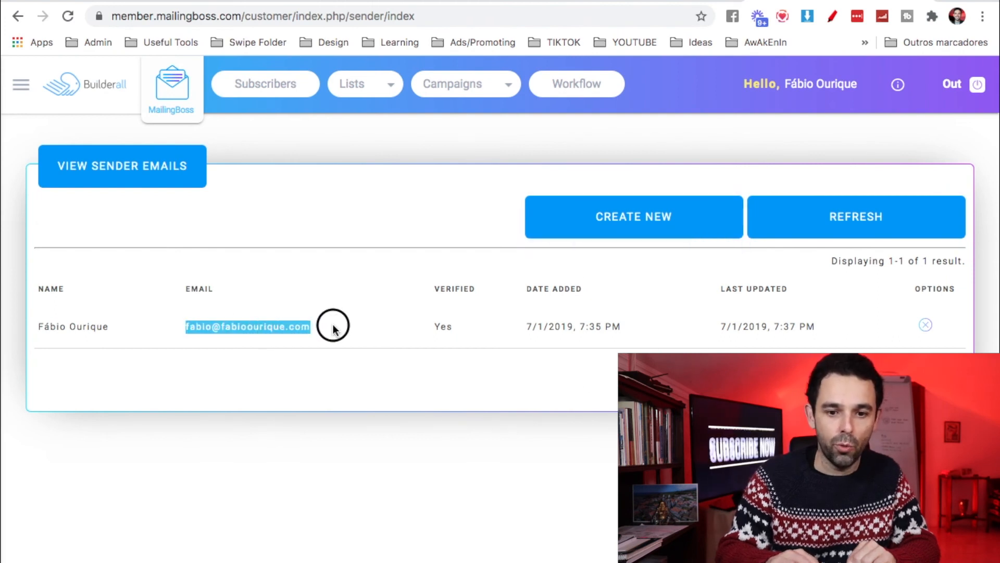
click(333, 324)
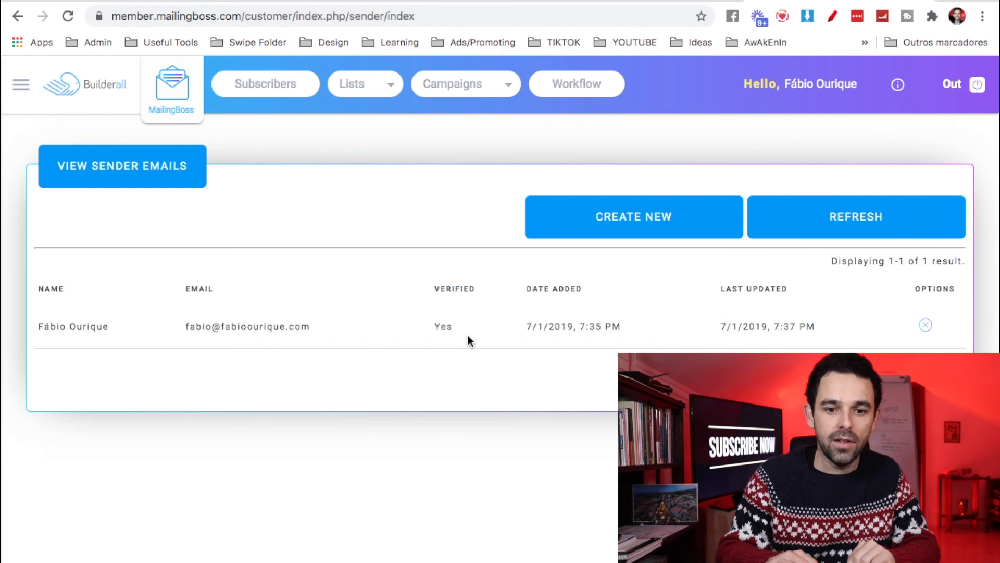
drag(444, 288, 492, 289)
double_click(446, 288)
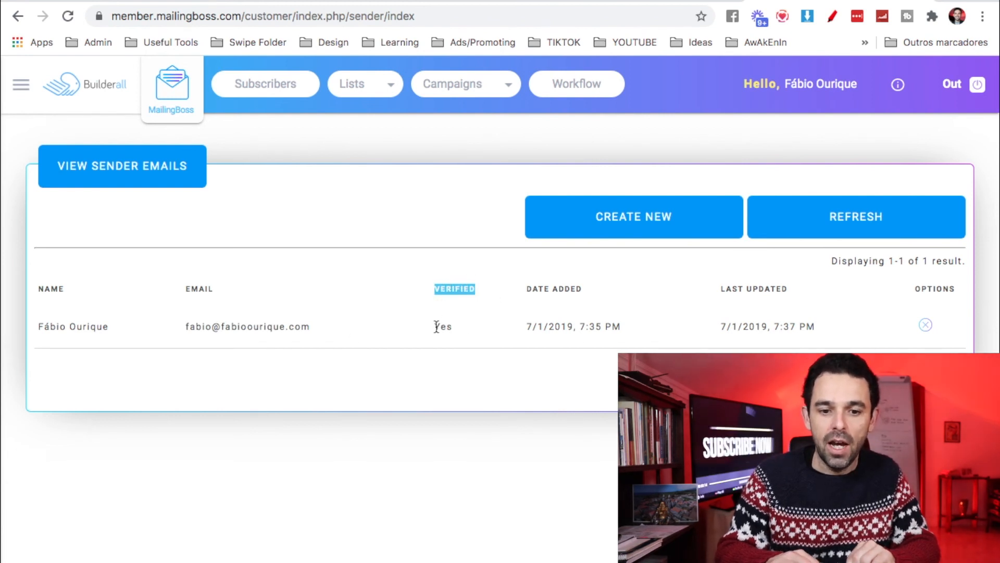
drag(434, 326, 511, 332)
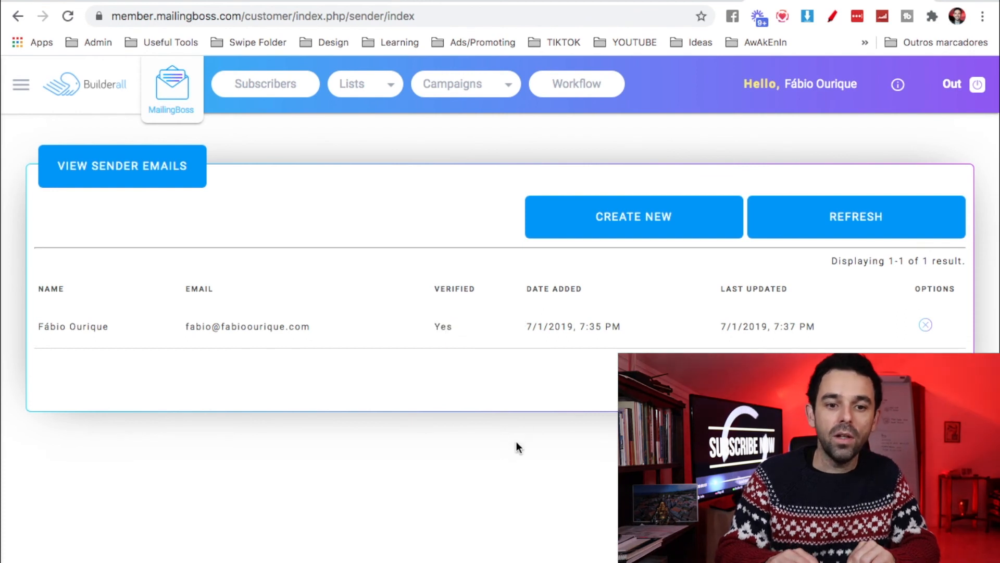
Open the "Medica Mais Gratis" list for editing from the lists overview and show its Advanced settings
click(375, 94)
click(357, 94)
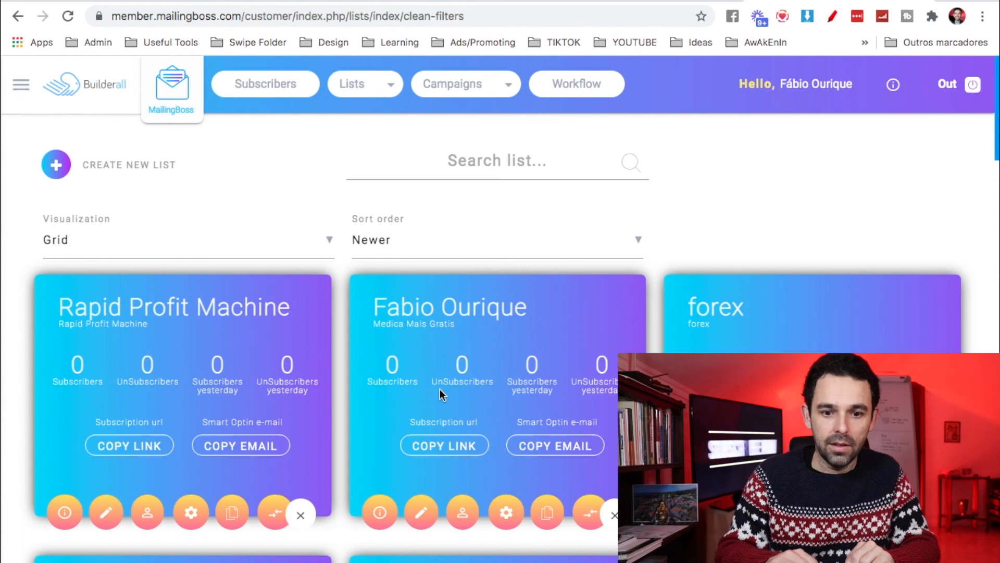
scroll(440, 389, down, 2)
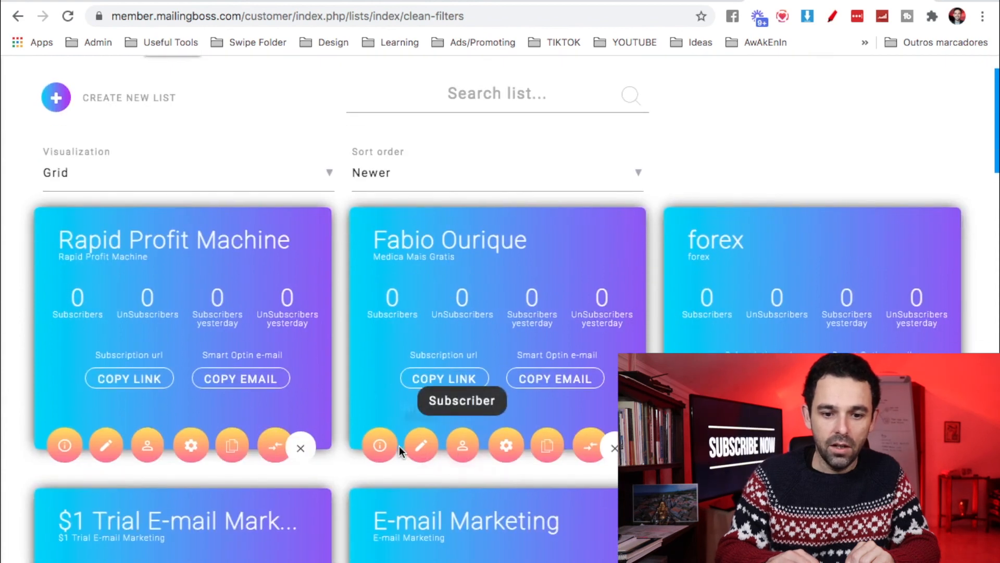
click(422, 446)
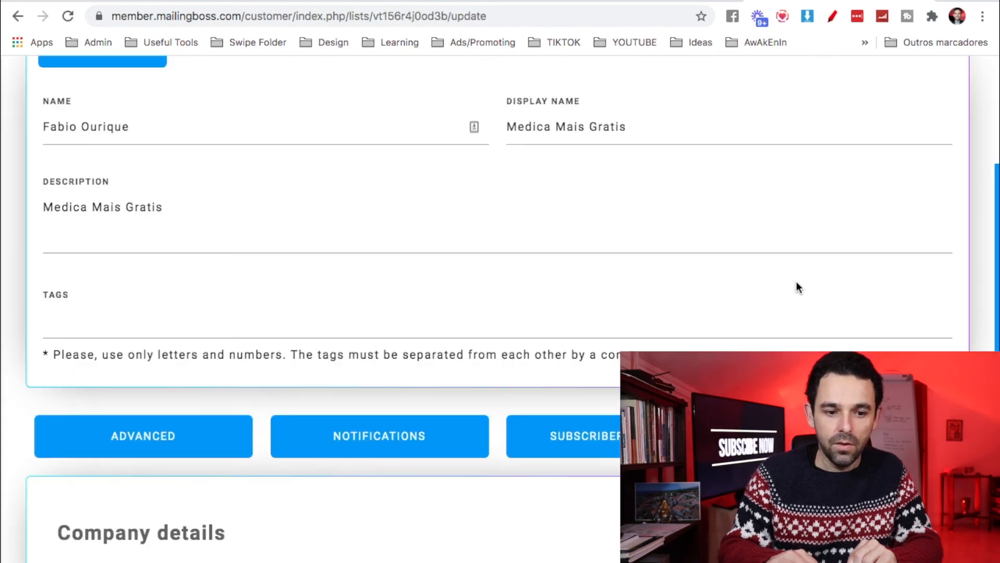
scroll(795, 271, up, 2)
click(190, 551)
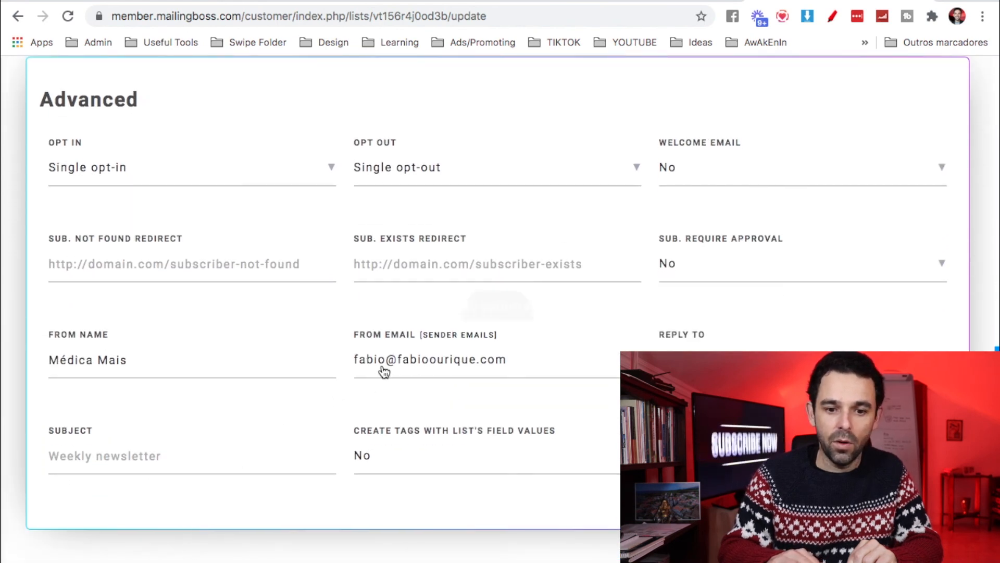
Select the professional sender email address as the list's From Email and return to the list's general data
click(384, 371)
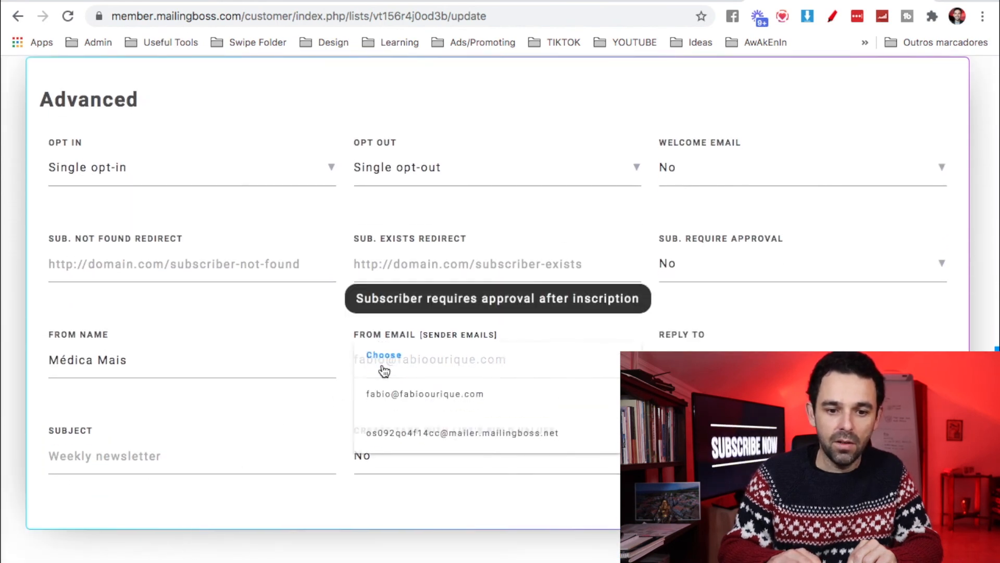
click(403, 401)
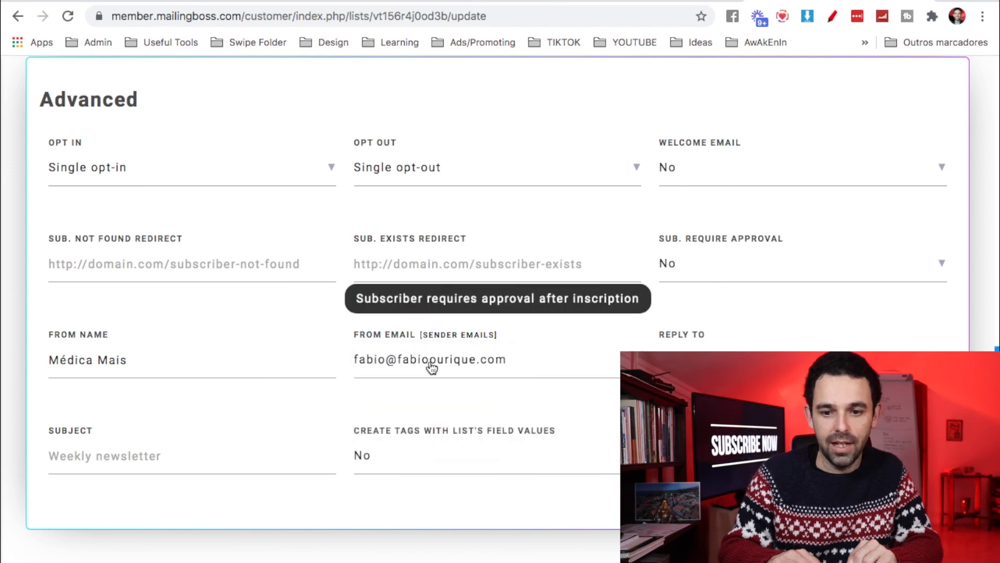
scroll(614, 414, up, 15)
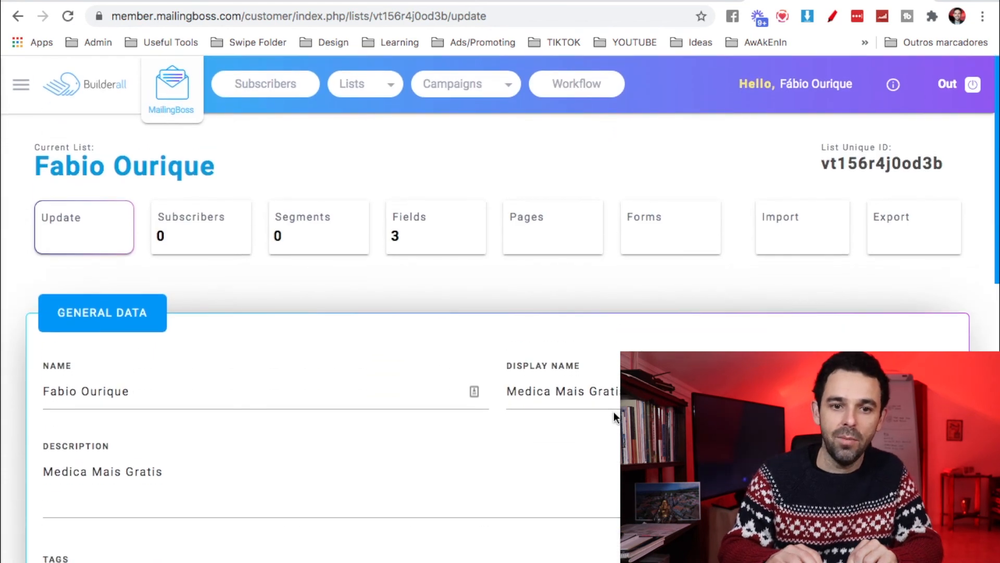